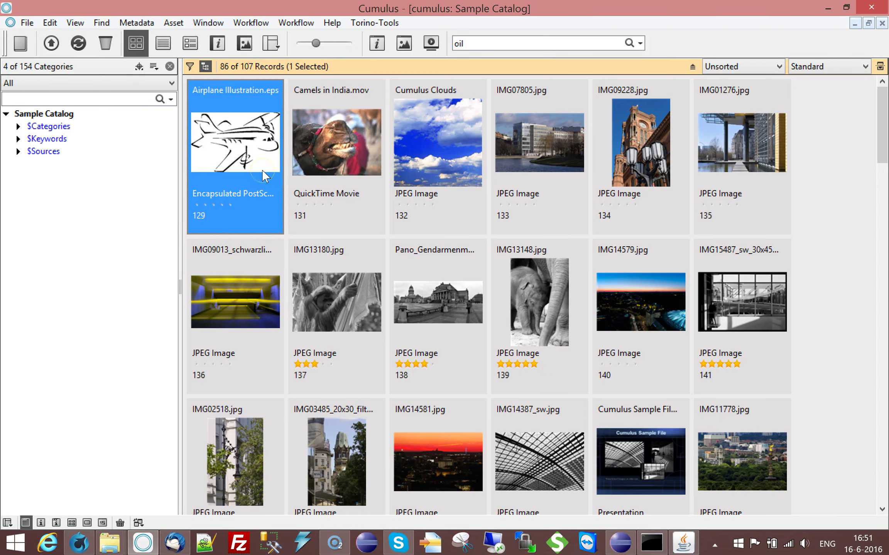
Open the Information window for Airplane Illustration.eps and look at the Status values without changing them.
{"action": "left_click", "coordinate": [259, 139]}
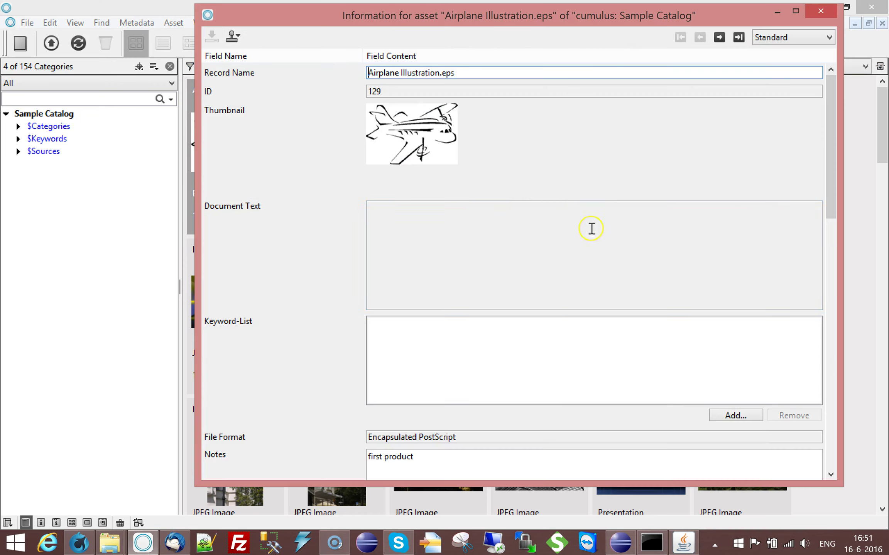
{"action": "left_click_drag", "start_coordinate": [837, 135], "coordinate": [843, 339]}
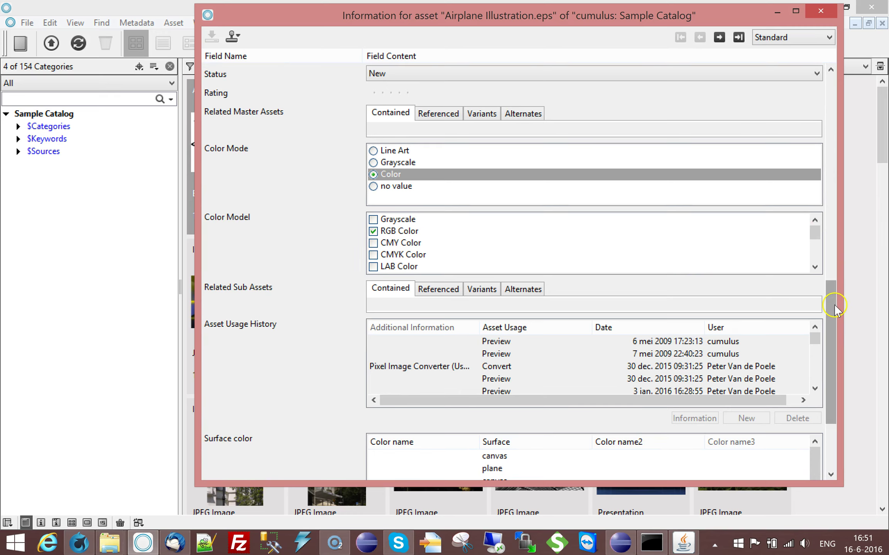
{"action": "left_click_drag", "start_coordinate": [833, 302], "coordinate": [834, 291]}
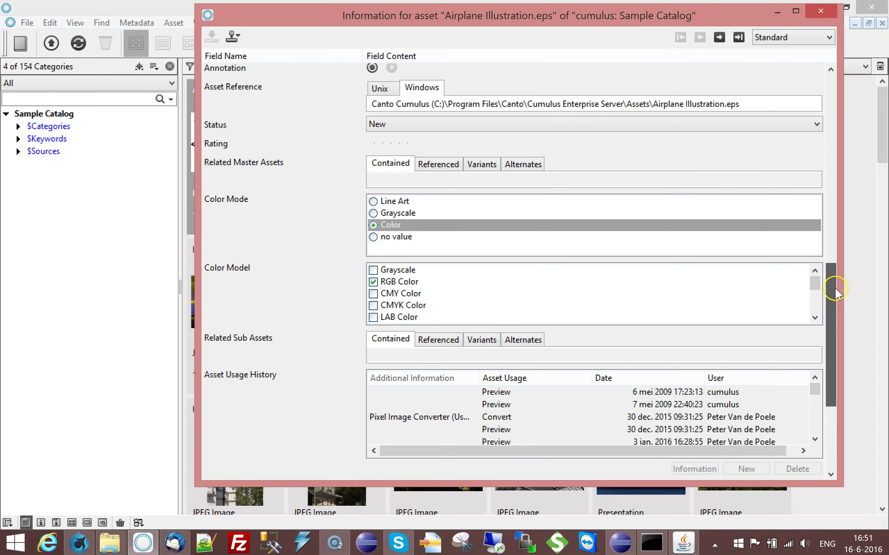
{"action": "left_click", "coordinate": [412, 125]}
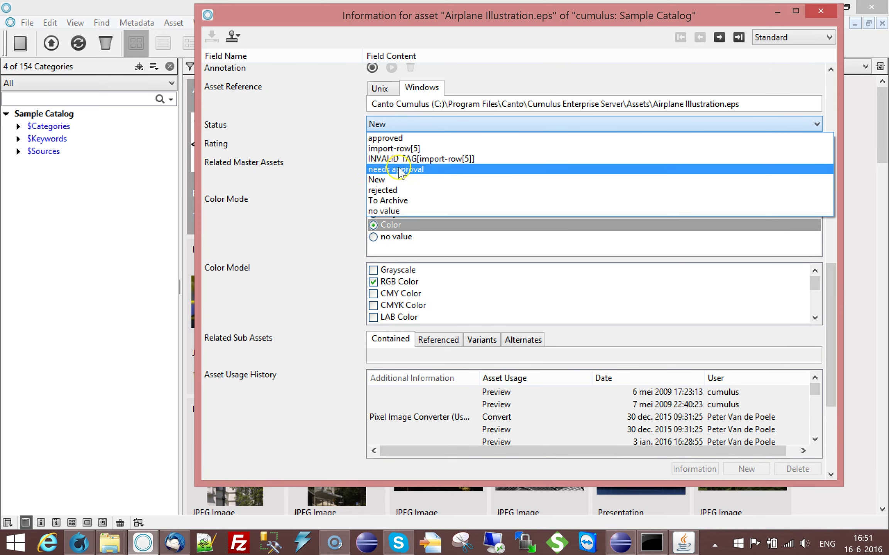
{"action": "left_click", "coordinate": [351, 123]}
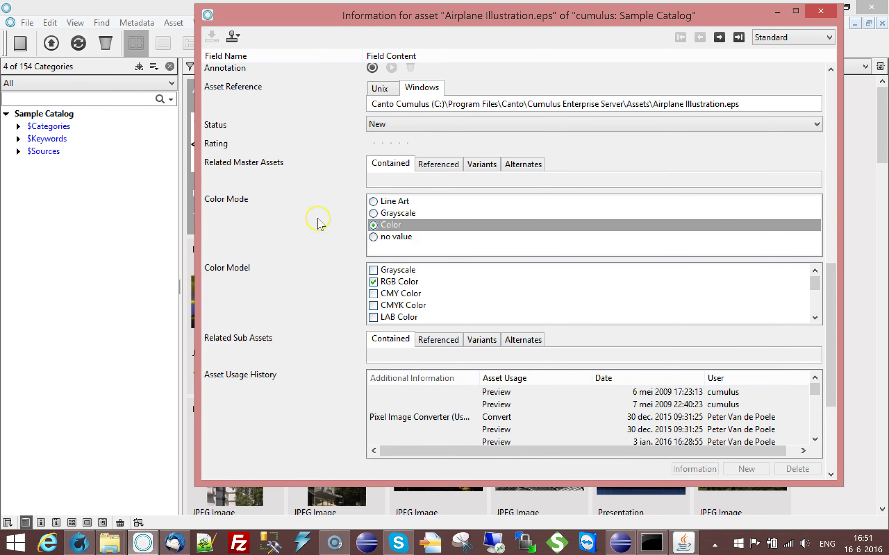
Try Grayscale and CMYK Color, leaving Color Mode as Color and CMYK Color unmarked.
{"action": "left_click", "coordinate": [373, 202]}
{"action": "left_click", "coordinate": [373, 213]}
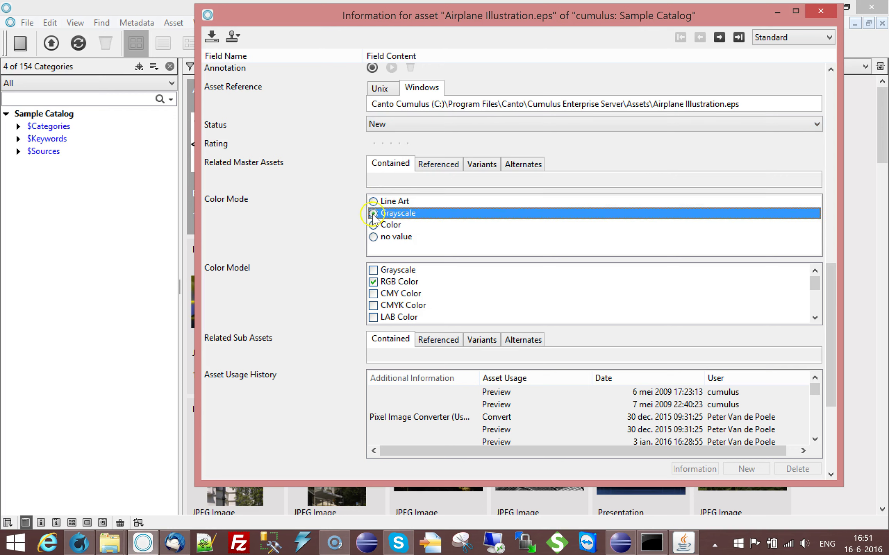
{"action": "left_click", "coordinate": [373, 224]}
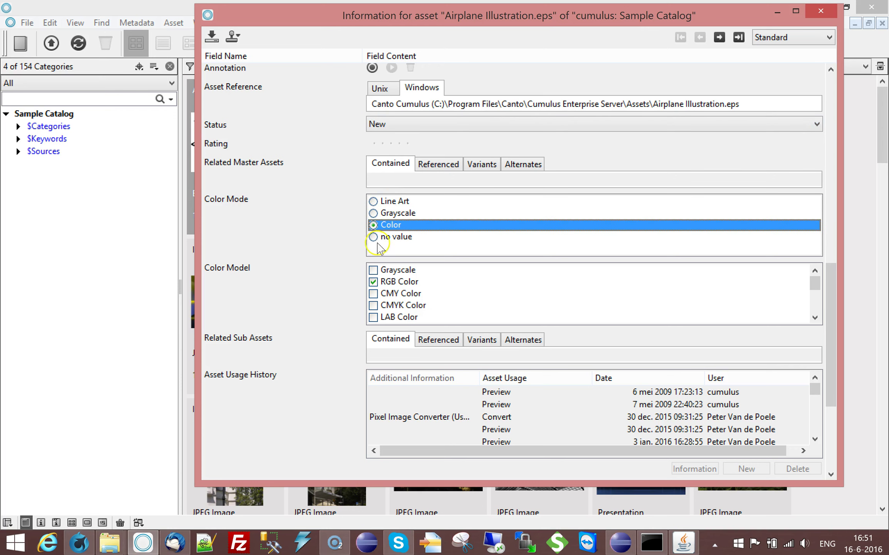
{"action": "left_click", "coordinate": [372, 305]}
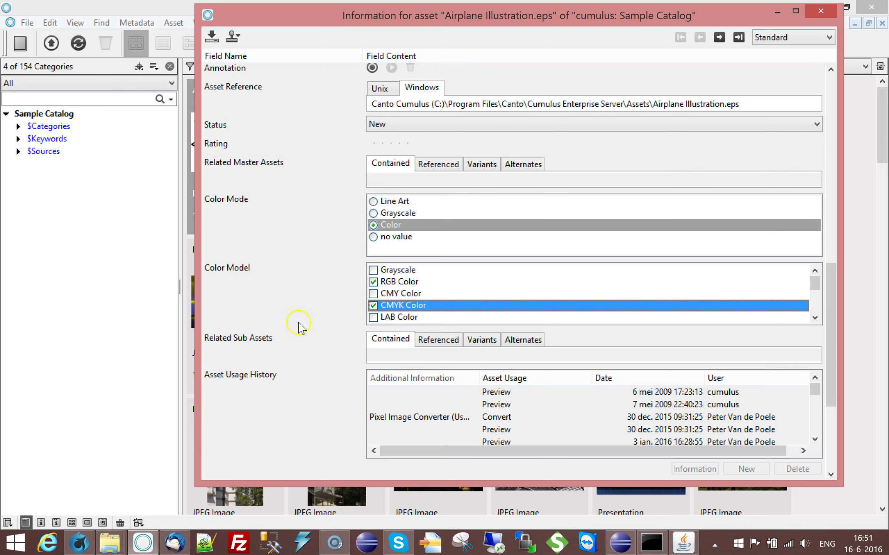
{"action": "left_click", "coordinate": [372, 305]}
Scroll the record down to the still-empty Keyword-List field.
{"action": "mouse_move", "coordinate": [814, 284]}
{"action": "left_mouse_down"}
{"action": "mouse_move", "coordinate": [814, 305]}
{"action": "mouse_move", "coordinate": [814, 272]}
{"action": "left_mouse_up"}
{"action": "mouse_move", "coordinate": [813, 278]}
{"action": "left_mouse_down"}
{"action": "mouse_move", "coordinate": [813, 318]}
{"action": "mouse_move", "coordinate": [811, 280]}
{"action": "left_mouse_up"}
{"action": "left_click_drag", "start_coordinate": [833, 297], "coordinate": [853, 165]}
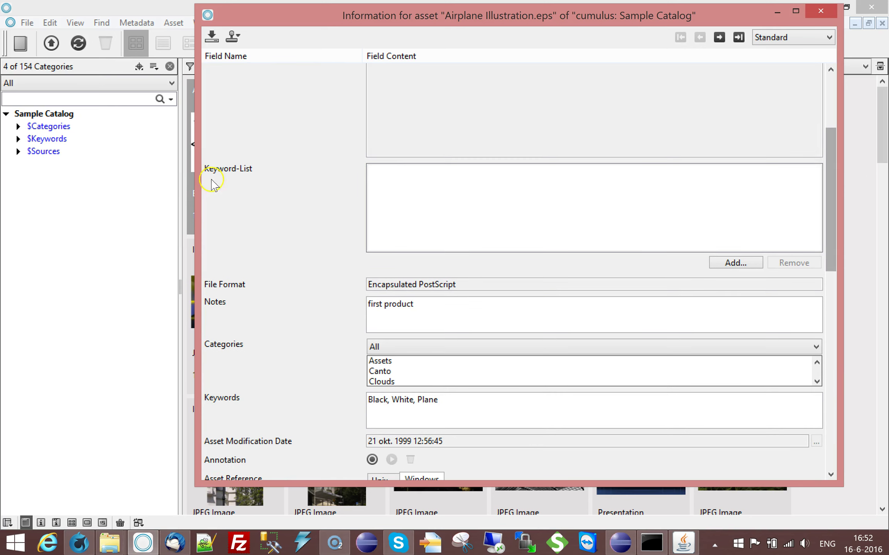
Search the vocabulary for 'bl' and add Blue to the Keyword-List.
{"action": "left_click", "coordinate": [737, 266]}
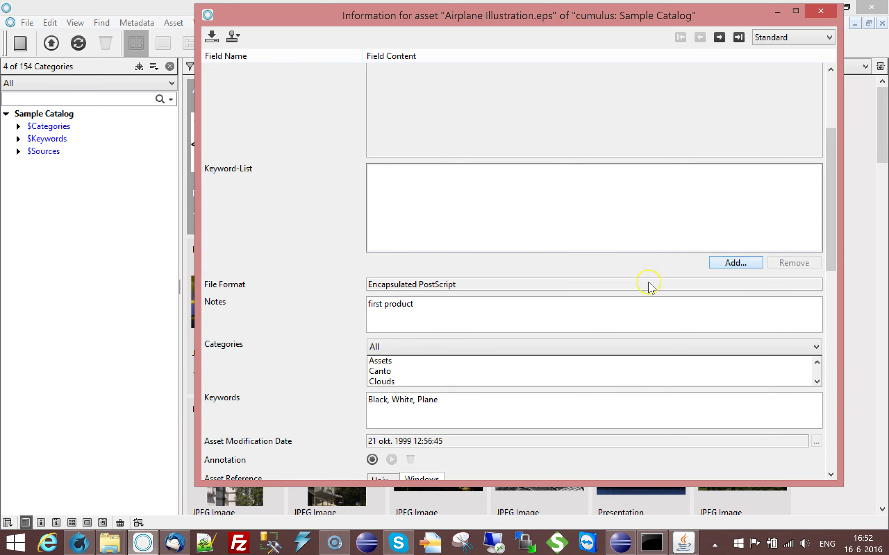
{"action": "left_click_drag", "start_coordinate": [415, 241], "coordinate": [487, 137]}
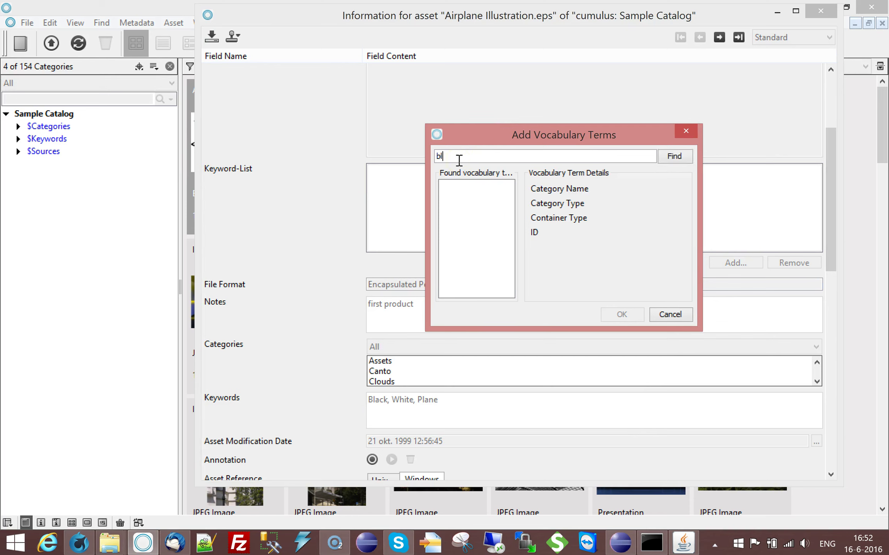
{"action": "type", "text": "bl"}
{"action": "left_click", "coordinate": [670, 159]}
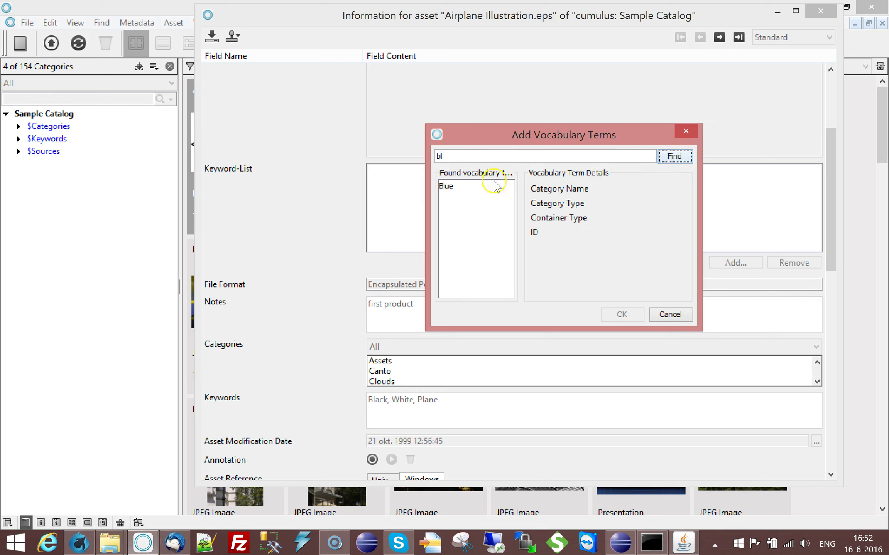
{"action": "left_click", "coordinate": [447, 186]}
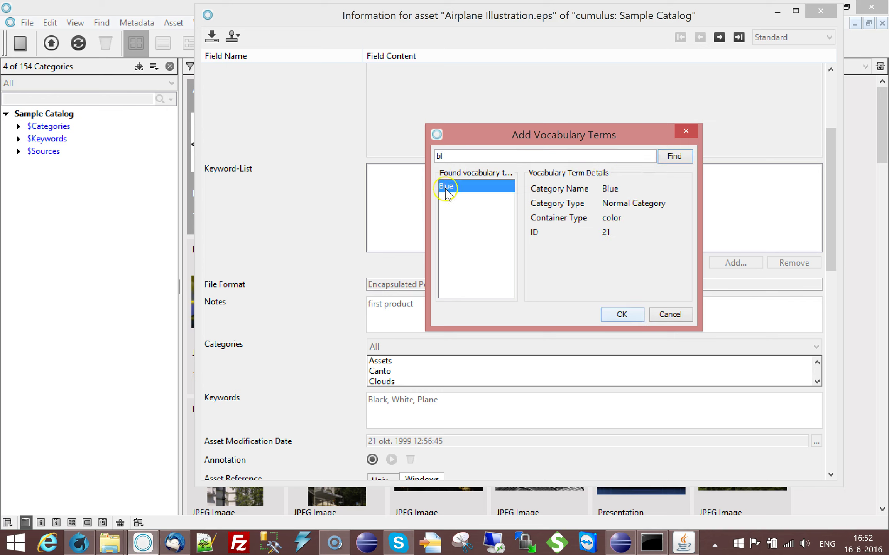
{"action": "left_click", "coordinate": [622, 314]}
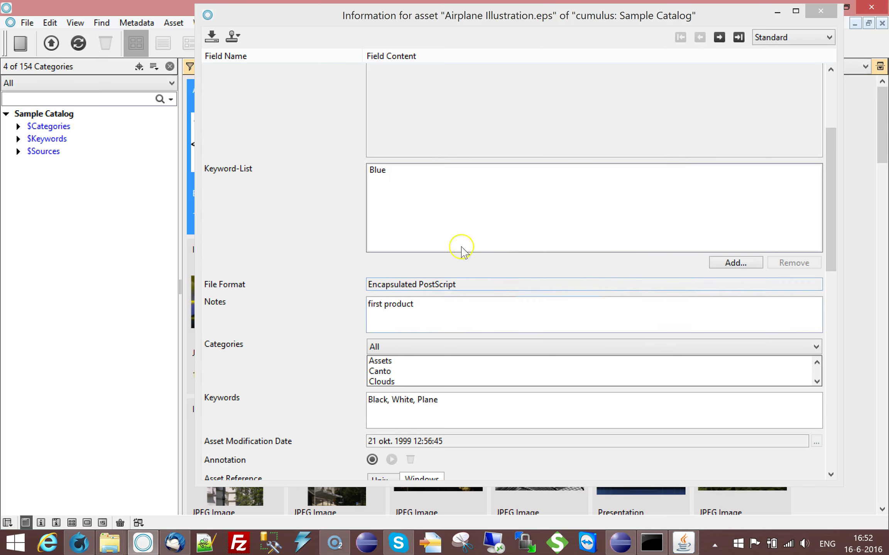
Search the vocabulary for 're' and add Red to the Keyword-List.
{"action": "left_click", "coordinate": [729, 263]}
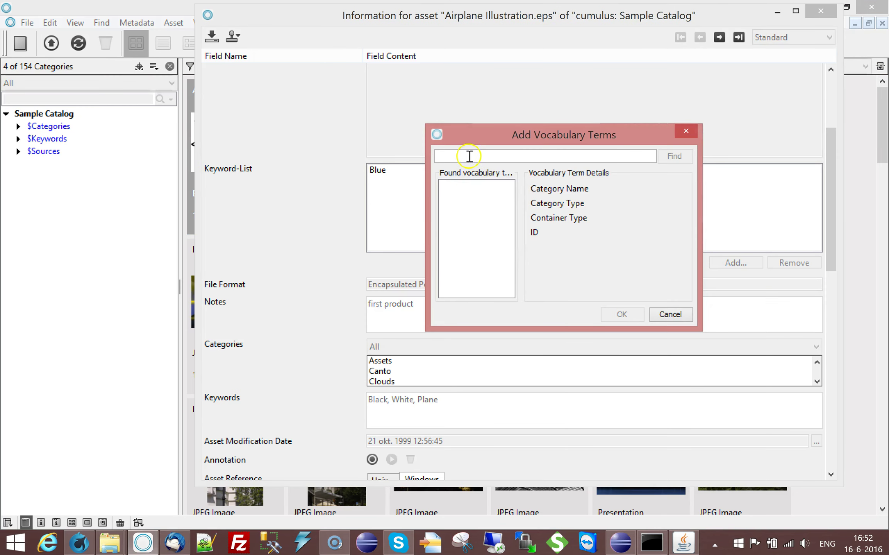
{"action": "type", "text": "re"}
{"action": "left_click", "coordinate": [679, 159]}
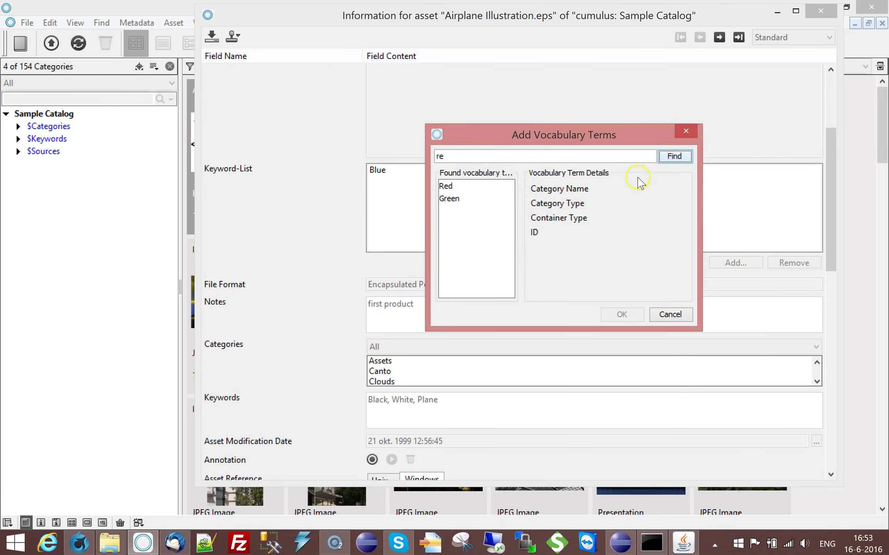
{"action": "left_click", "coordinate": [447, 188]}
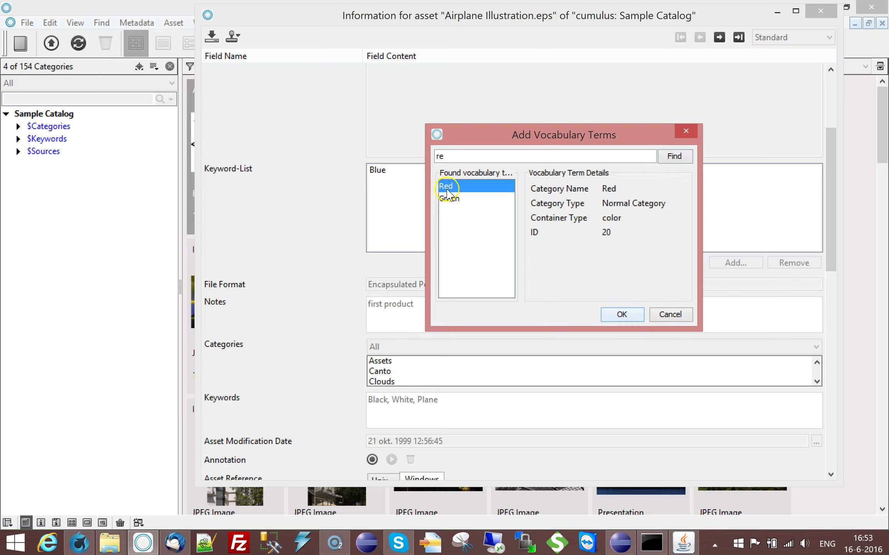
{"action": "left_click", "coordinate": [631, 317]}
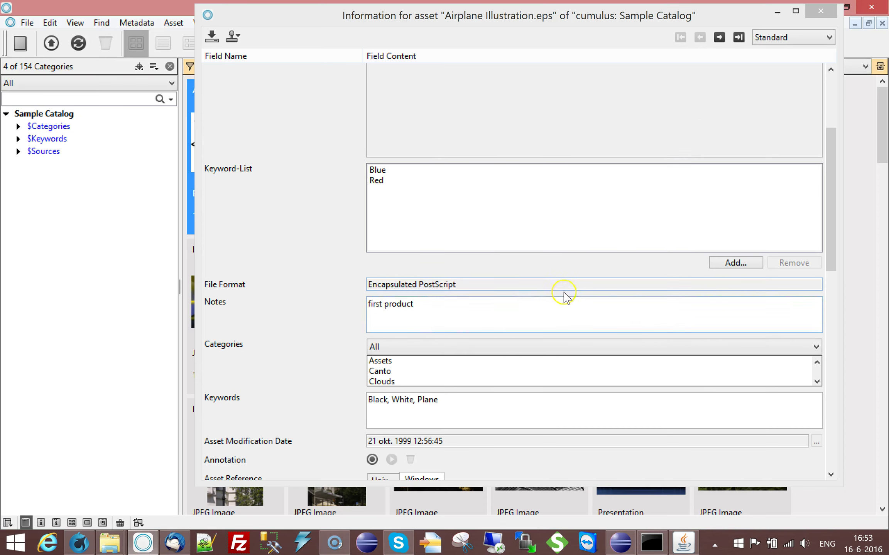
{"action": "left_click", "coordinate": [831, 116]}
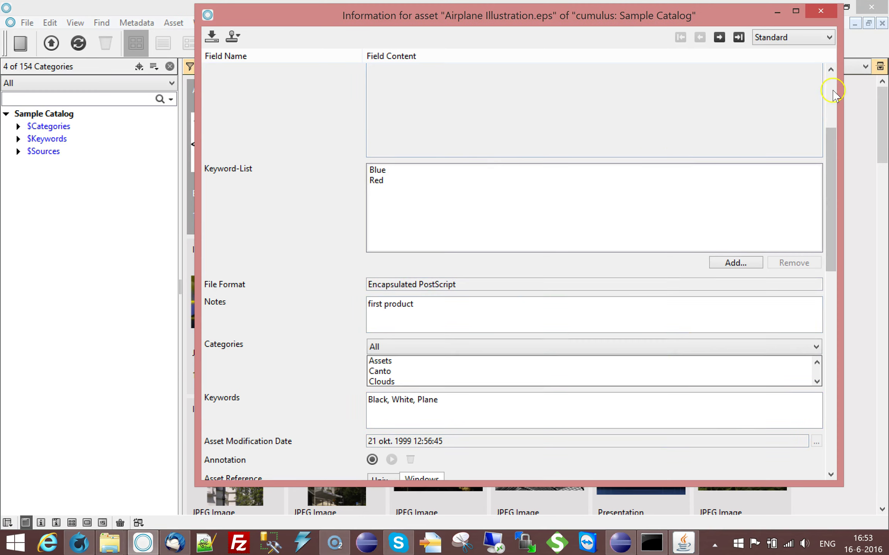
Save the keyword changes to the record and close the Information window.
{"action": "left_click", "coordinate": [212, 37]}
{"action": "left_click", "coordinate": [384, 304]}
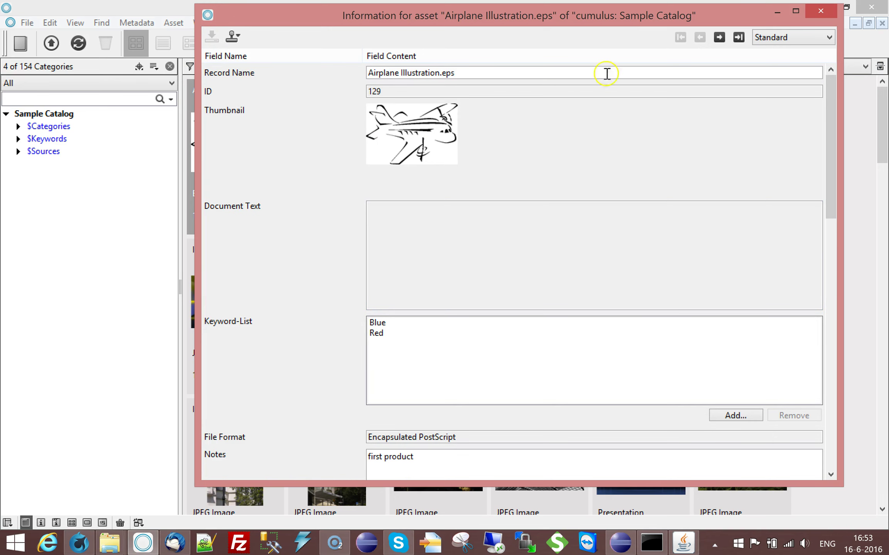
{"action": "left_click", "coordinate": [820, 11]}
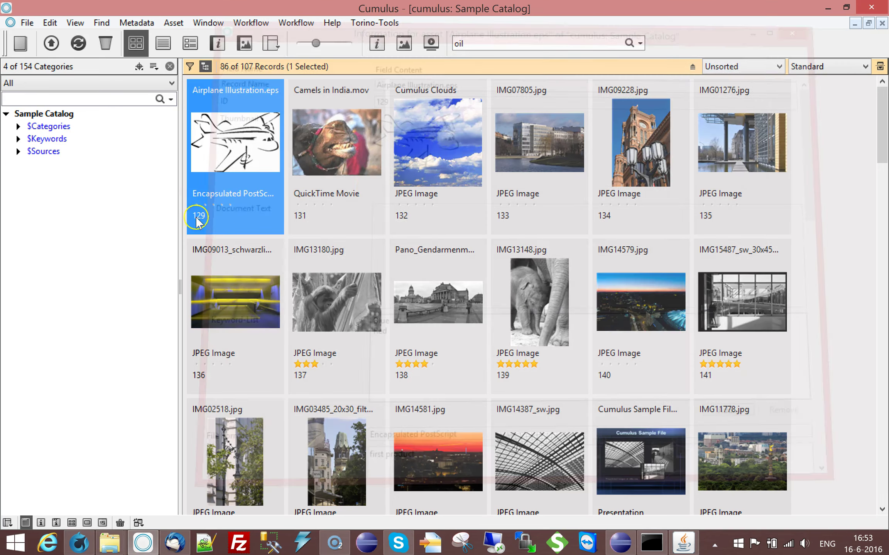
Open the recent $Vocabularies catalog and confirm the server connection.
{"action": "left_click", "coordinate": [27, 23]}
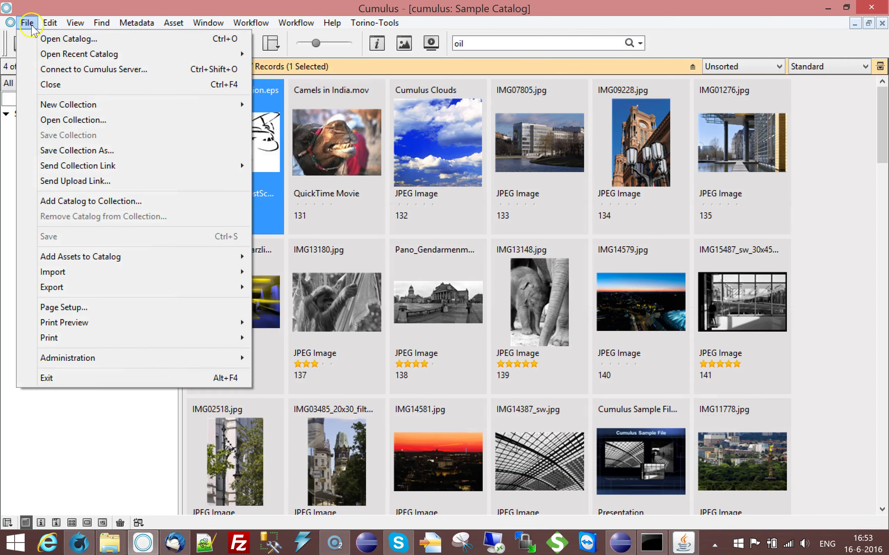
{"action": "mouse_move", "coordinate": [56, 56]}
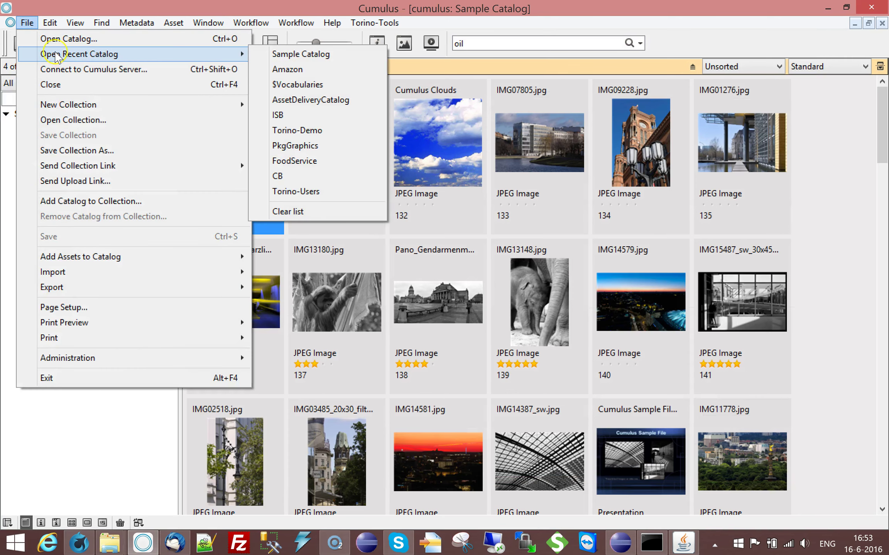
{"action": "left_click", "coordinate": [295, 68]}
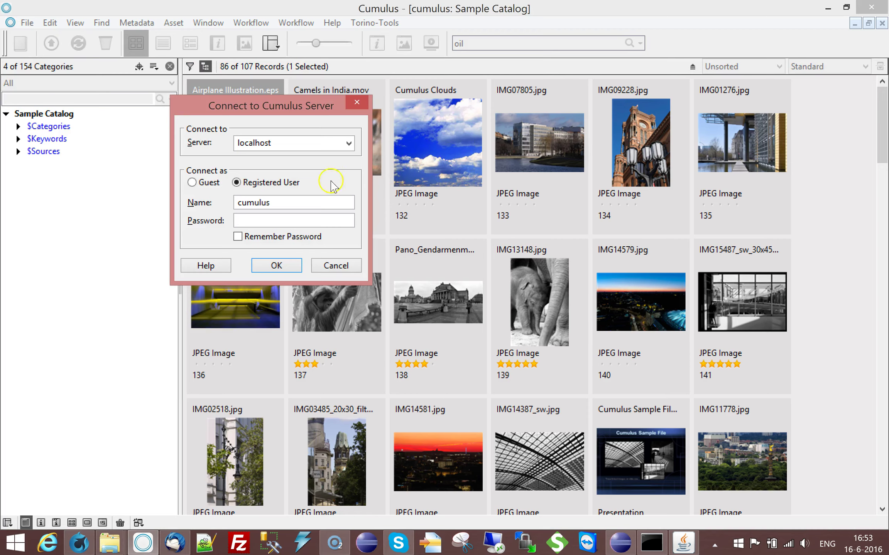
{"action": "left_click", "coordinate": [289, 266]}
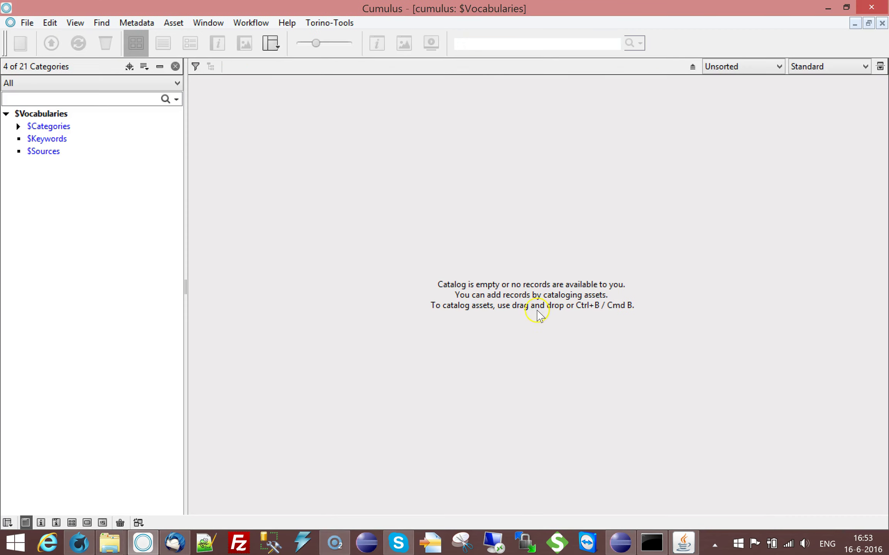
Expand $Categories and its Colors, Materials and Surface color categories.
{"action": "left_click", "coordinate": [17, 126]}
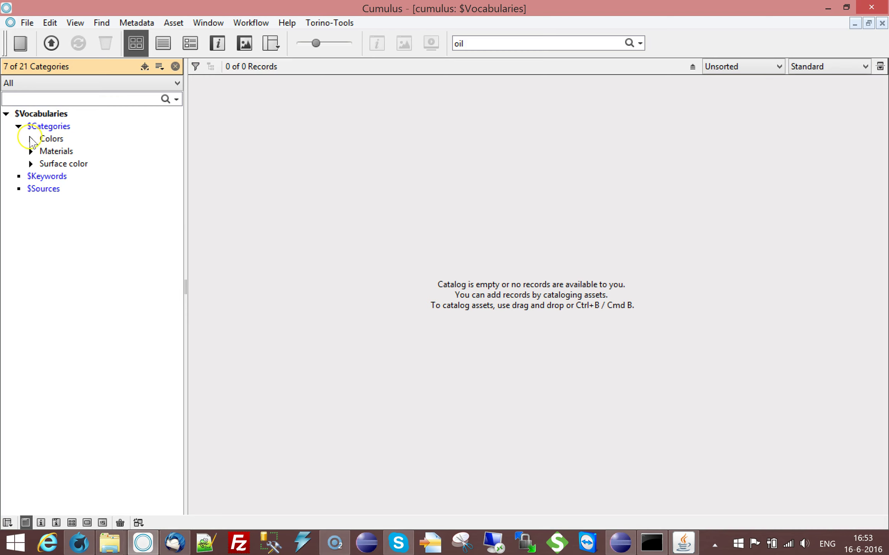
{"action": "left_click", "coordinate": [31, 138]}
{"action": "left_click", "coordinate": [31, 201]}
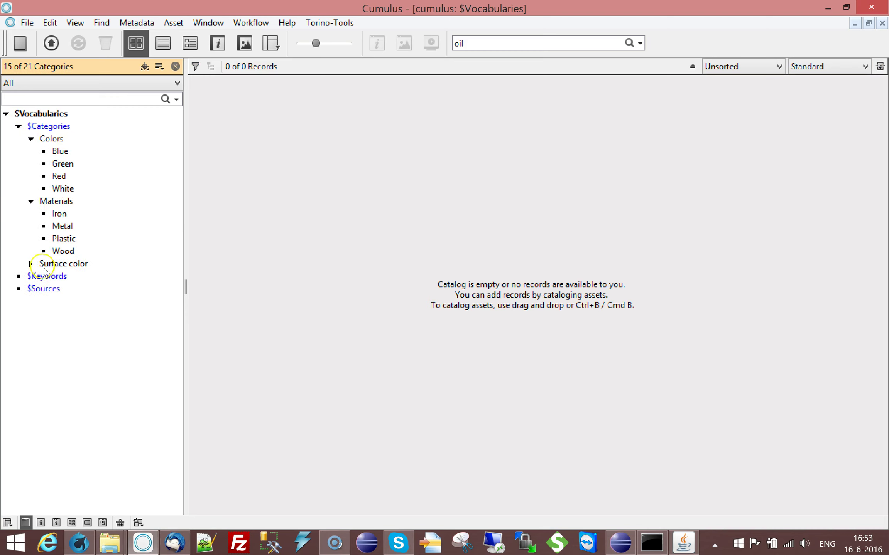
{"action": "left_click", "coordinate": [31, 263]}
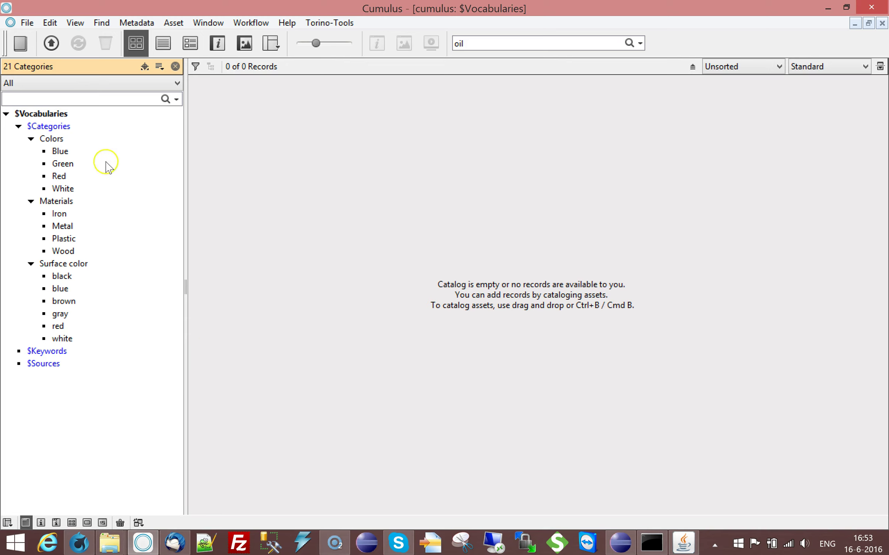
{"action": "left_click", "coordinate": [60, 152]}
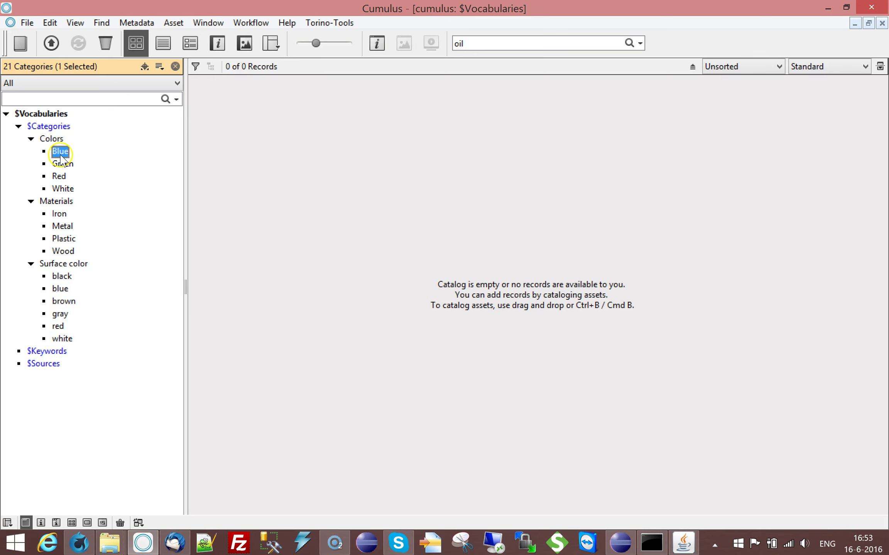
{"action": "right_click", "coordinate": [60, 152]}
{"action": "left_click", "coordinate": [105, 160]}
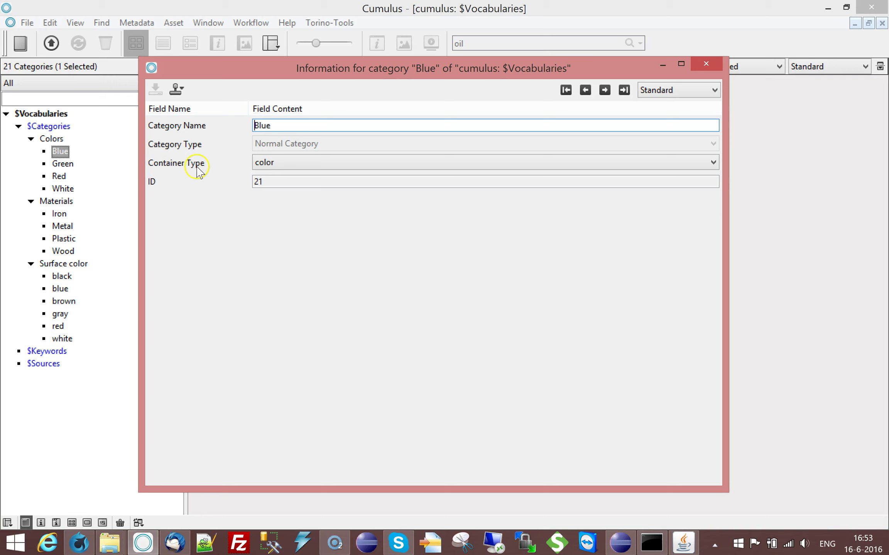
{"action": "left_click_drag", "start_coordinate": [256, 64], "coordinate": [273, 46]}
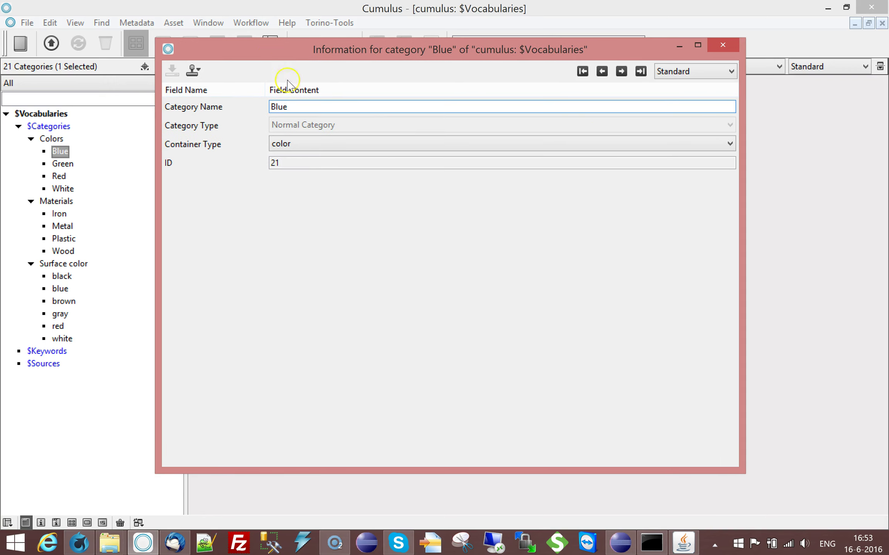
{"action": "left_click", "coordinate": [728, 143]}
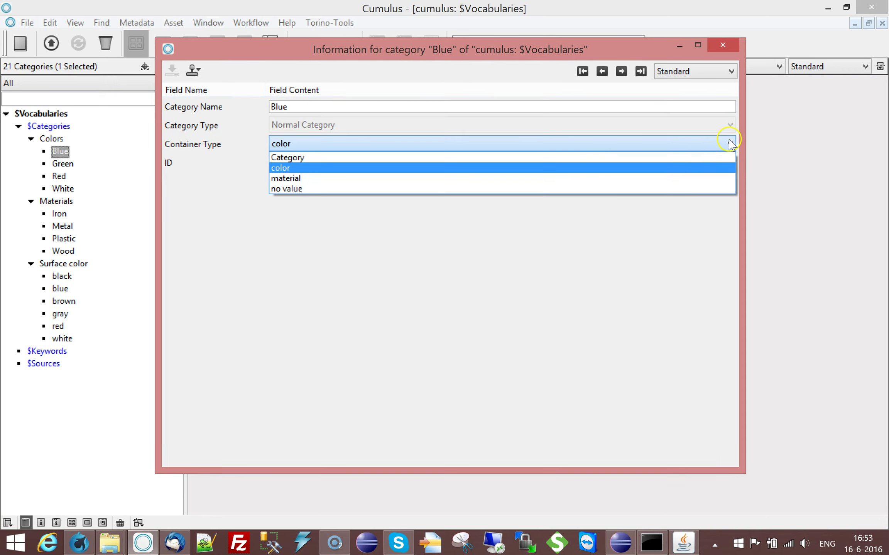
{"action": "left_click", "coordinate": [230, 177]}
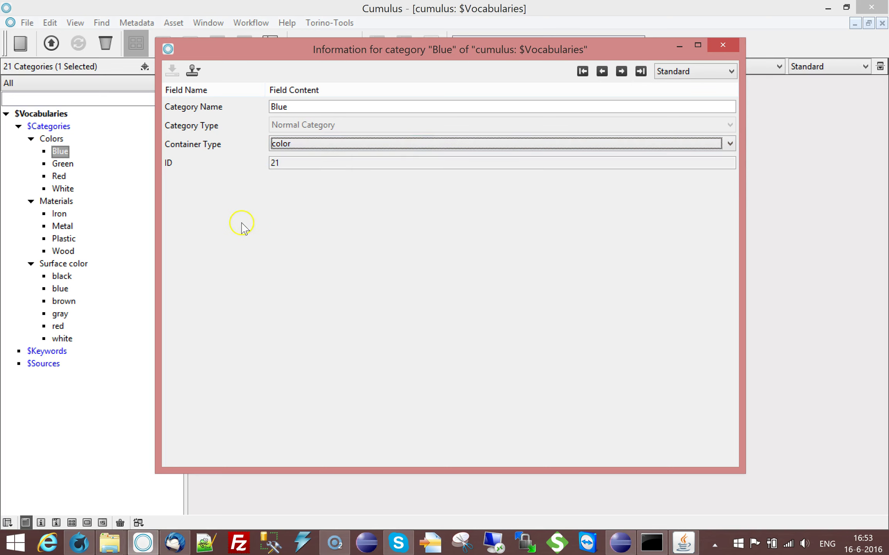
{"action": "left_click", "coordinate": [722, 45]}
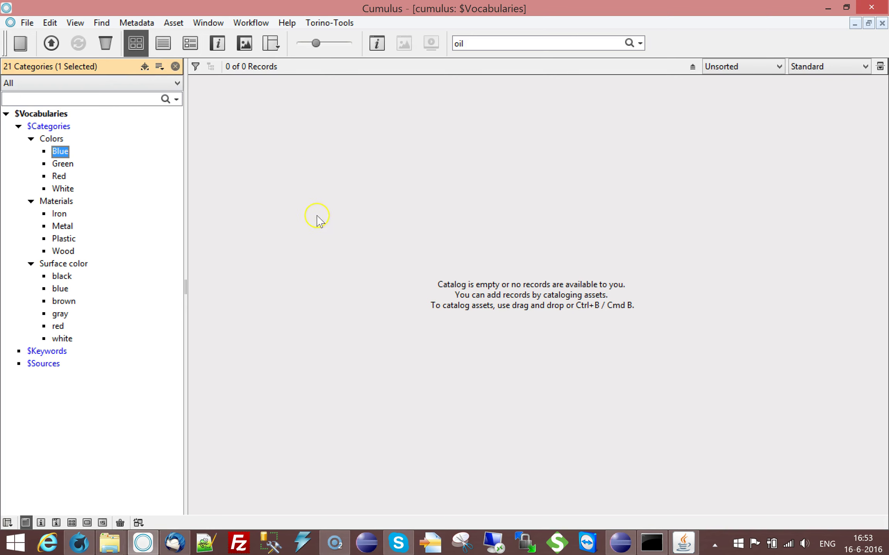
Show the $Vocabularies Catalog Settings' Category Fields and select the Container Type field.
{"action": "key", "text": "ctrl+k"}
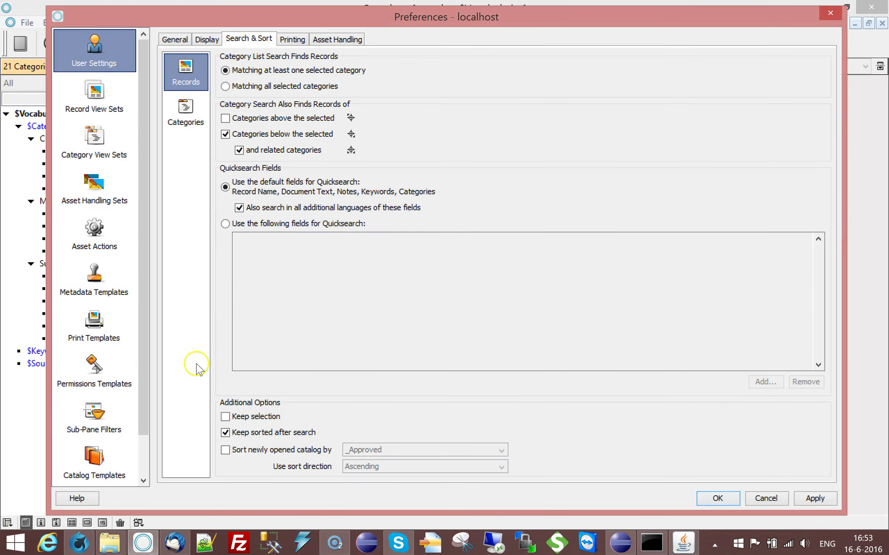
{"action": "scroll", "coordinate": [135, 463], "scroll_direction": "down", "scroll_amount": 1}
{"action": "left_click", "coordinate": [133, 463]}
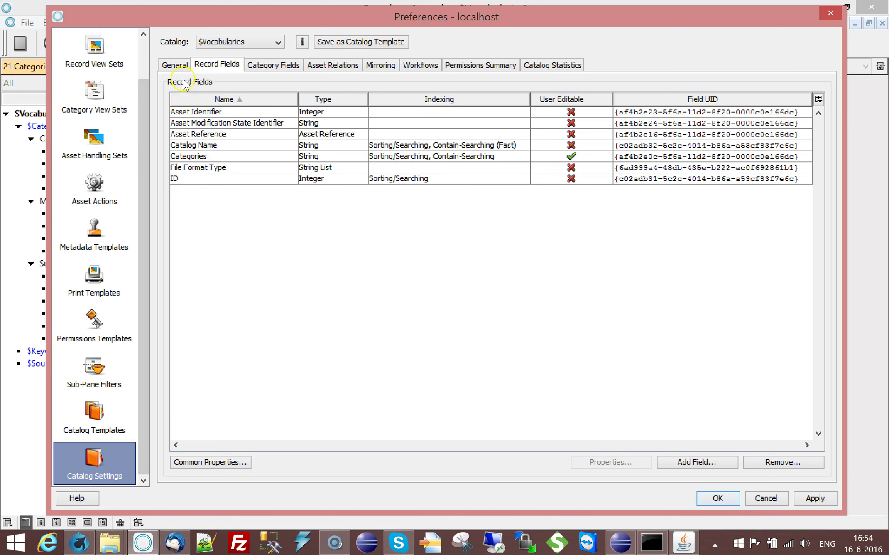
{"action": "left_click", "coordinate": [270, 66]}
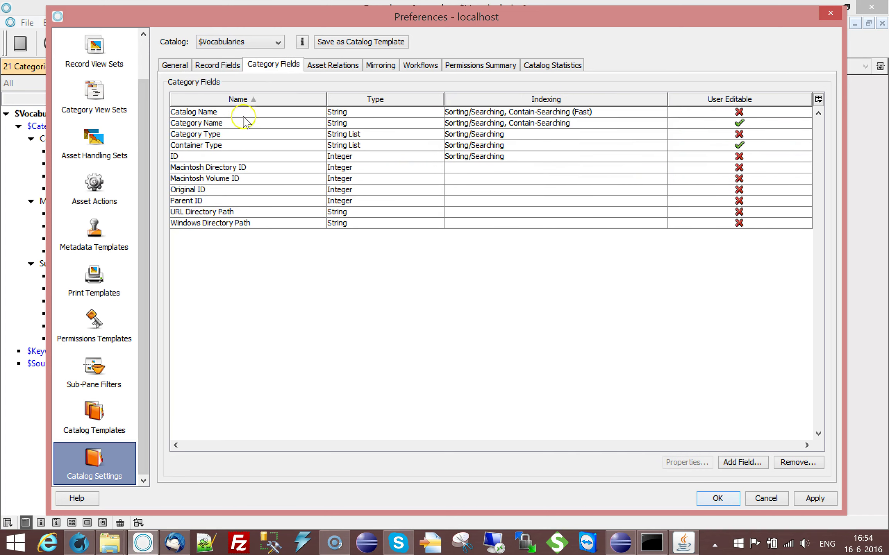
{"action": "left_click", "coordinate": [193, 146]}
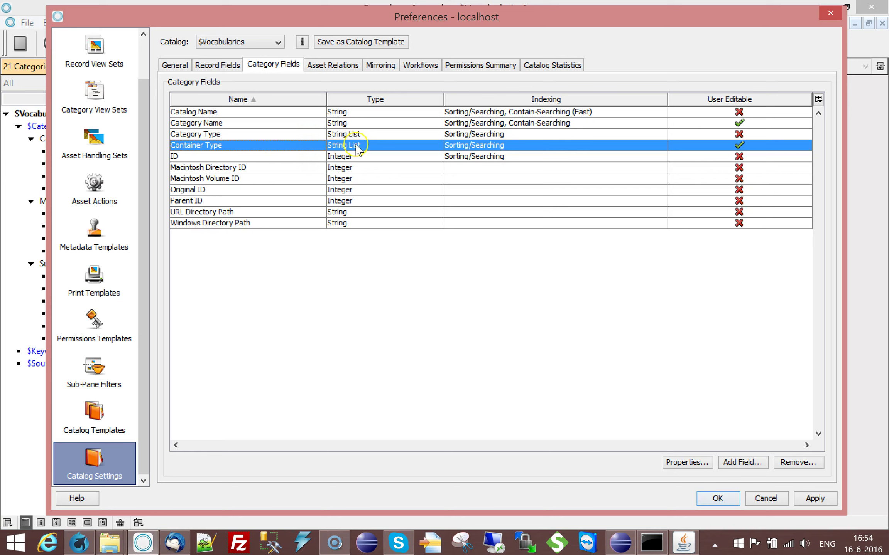
{"action": "left_click", "coordinate": [669, 461]}
{"action": "left_click", "coordinate": [279, 38]}
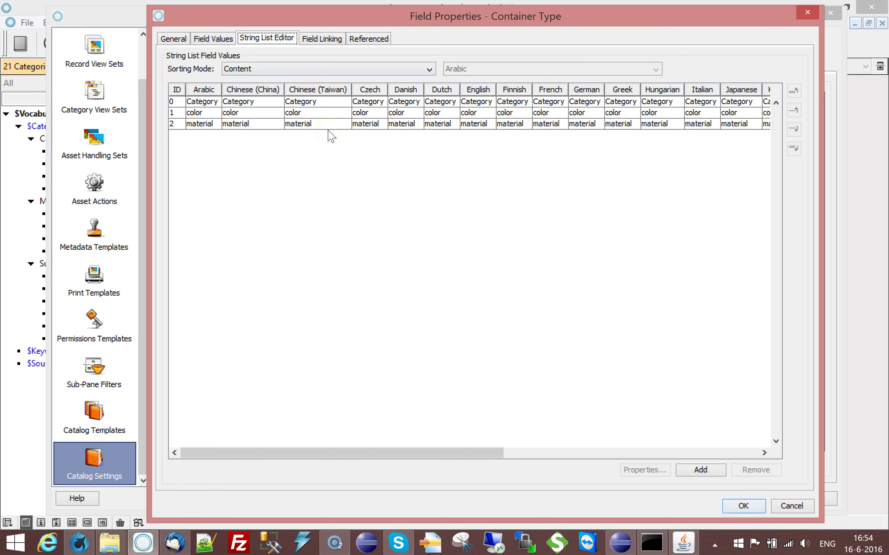
{"action": "left_click", "coordinate": [195, 102]}
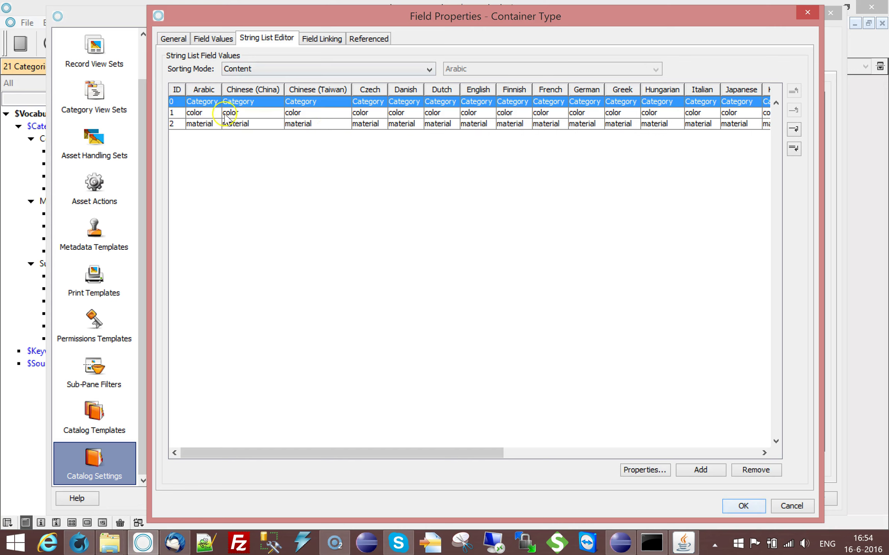
{"action": "left_click", "coordinate": [219, 114]}
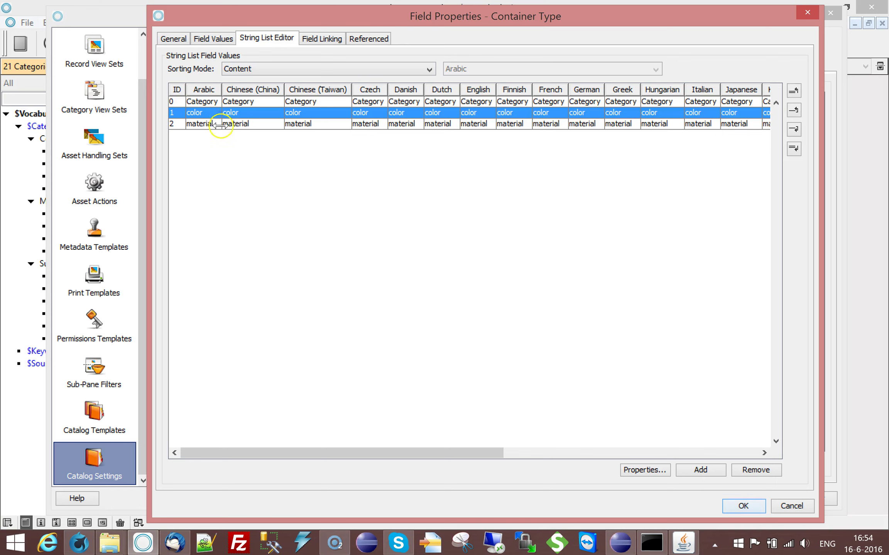
{"action": "left_click", "coordinate": [247, 124]}
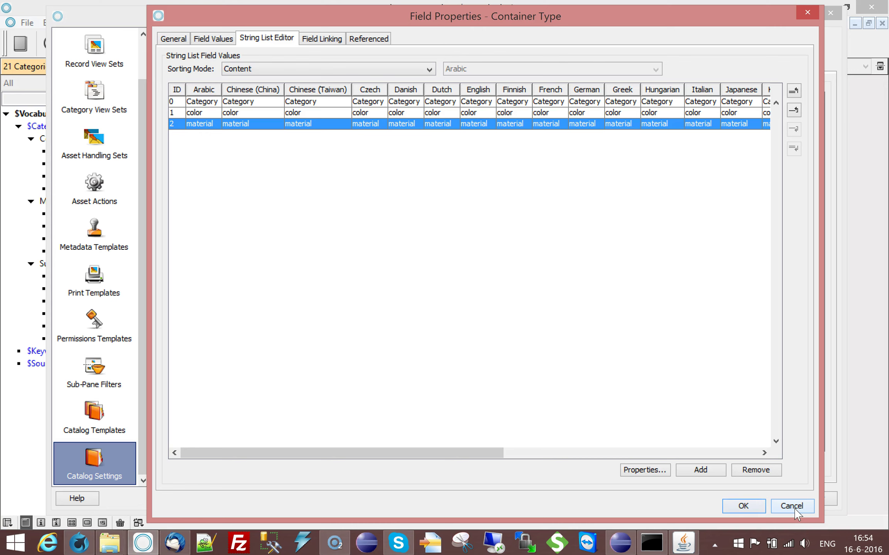
{"action": "left_click", "coordinate": [258, 112]}
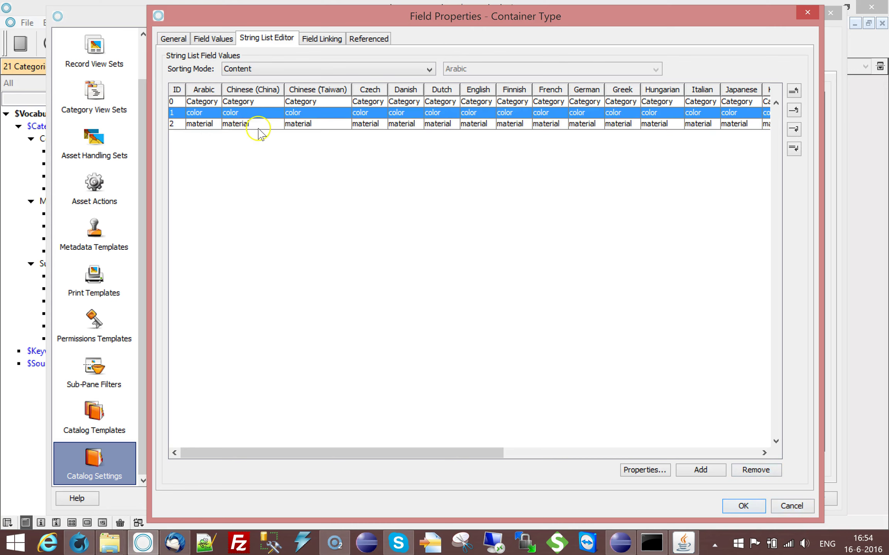
{"action": "left_click", "coordinate": [259, 126]}
{"action": "left_click", "coordinate": [258, 113]}
{"action": "left_click", "coordinate": [258, 125]}
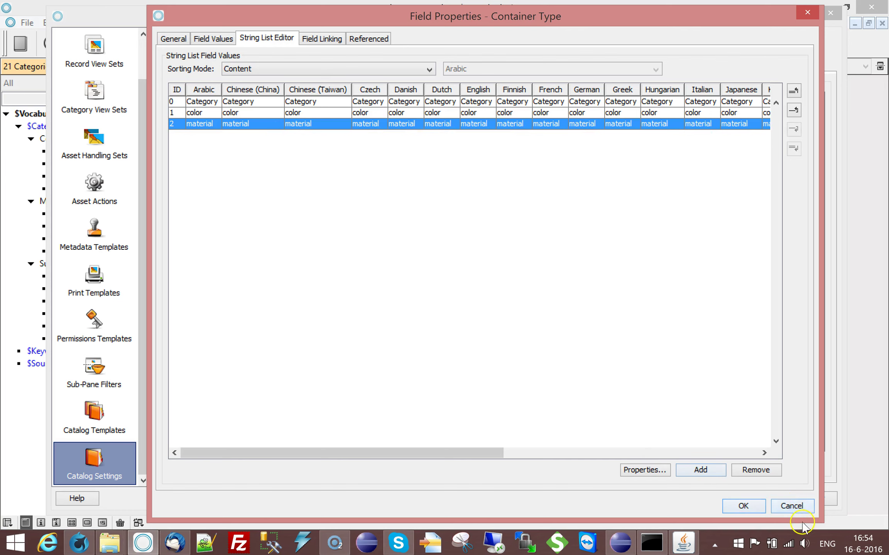
{"action": "left_click", "coordinate": [743, 506]}
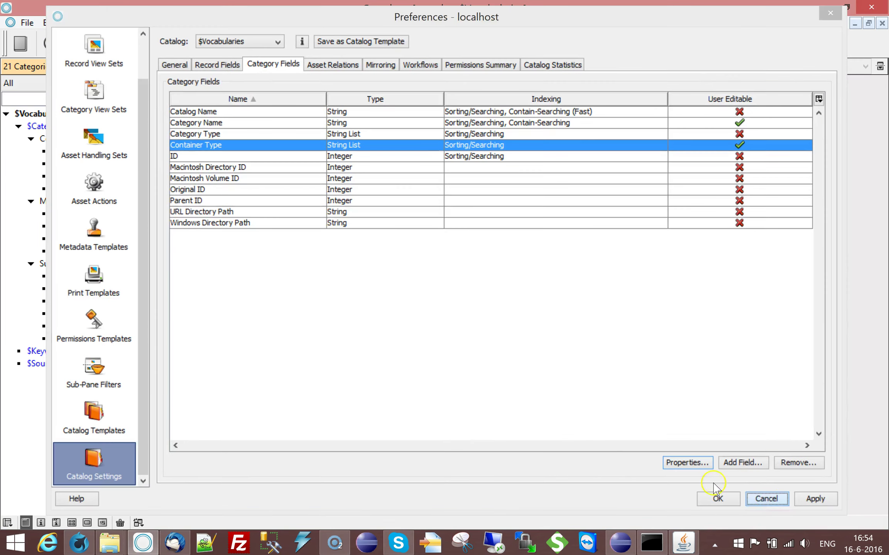
Close Preferences, switch to the Sample Catalog window, and reopen Preferences with Ctrl+K.
{"action": "left_click", "coordinate": [717, 498]}
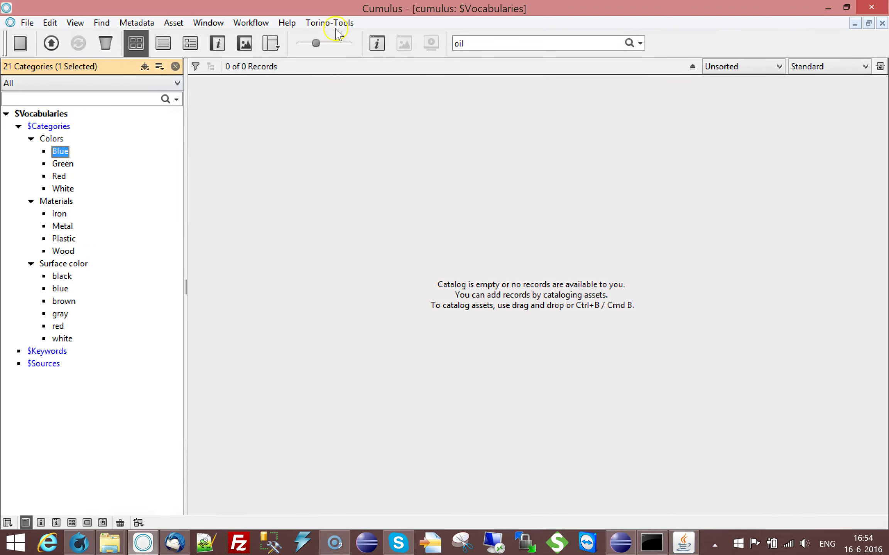
{"action": "left_click", "coordinate": [251, 22]}
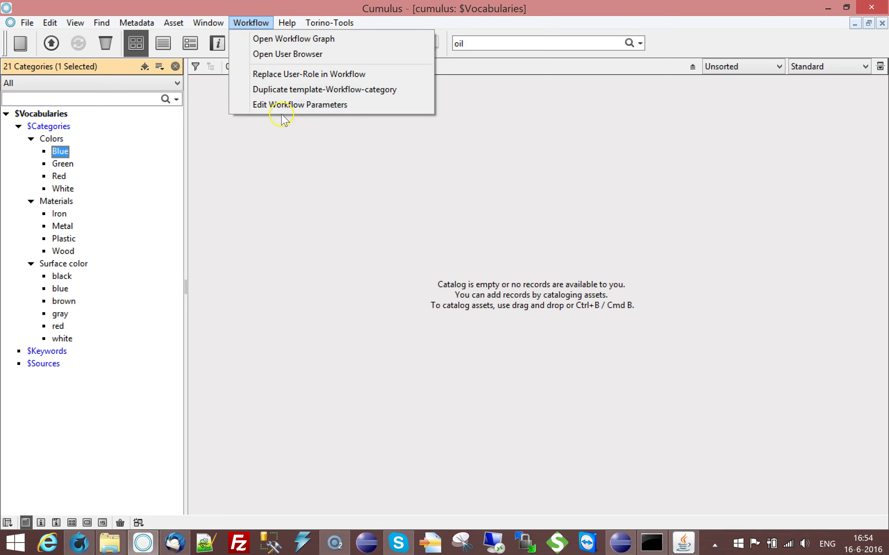
{"action": "mouse_move", "coordinate": [208, 22]}
{"action": "left_click", "coordinate": [246, 120]}
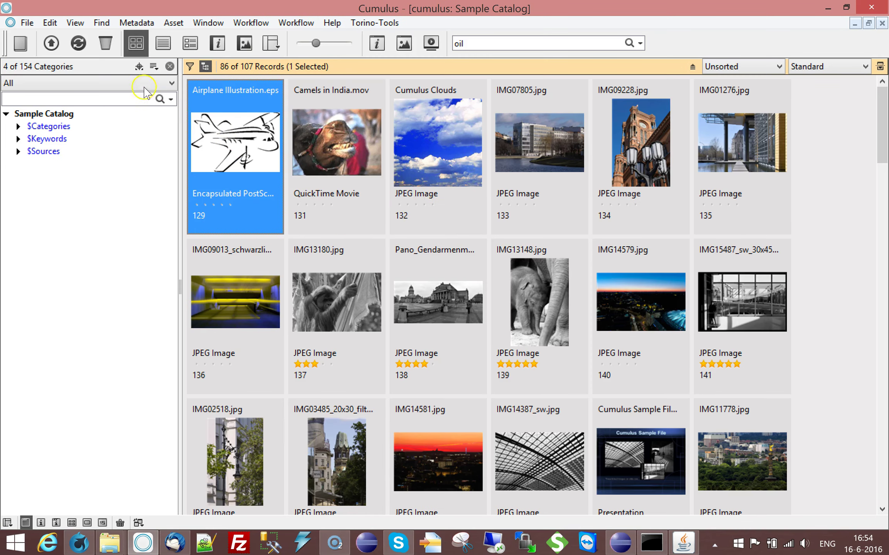
{"action": "left_click", "coordinate": [141, 68]}
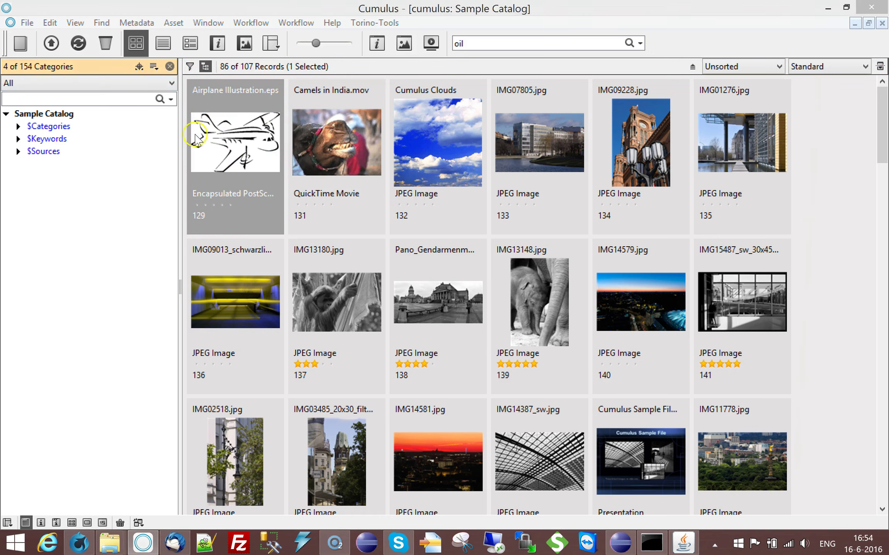
{"action": "key", "text": "ctrl+k"}
Show the Sample Catalog's Record Fields and scroll down to select the Keyword-List vocabulary field.
{"action": "scroll", "coordinate": [136, 465], "scroll_direction": "down", "scroll_amount": 1}
{"action": "left_click", "coordinate": [133, 463]}
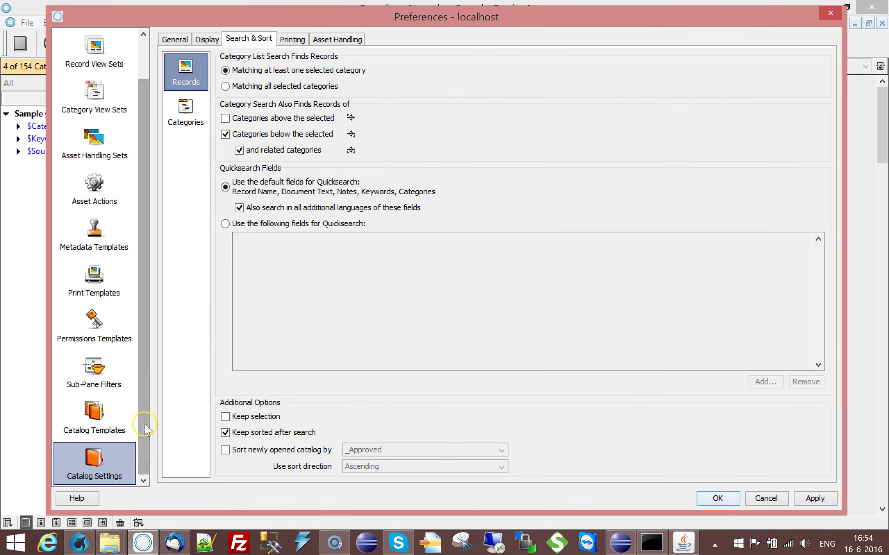
{"action": "left_click", "coordinate": [198, 68]}
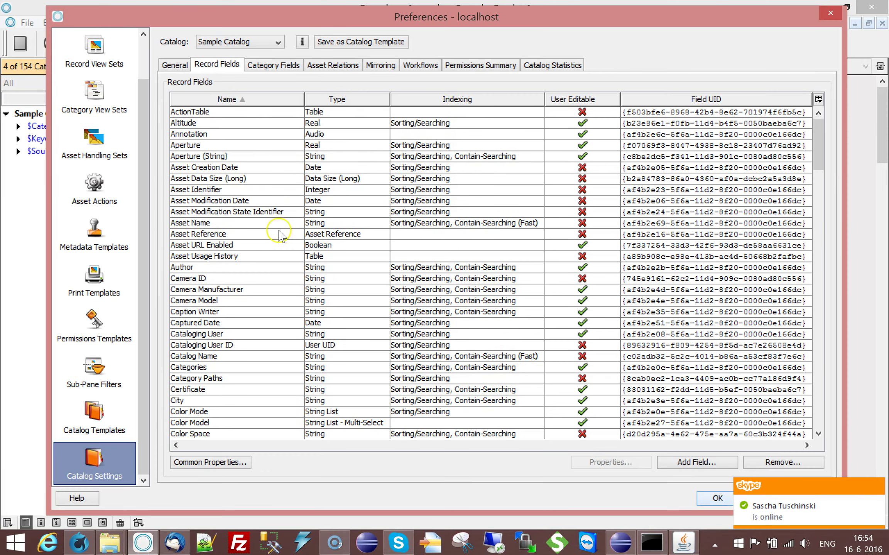
{"action": "left_click", "coordinate": [214, 327]}
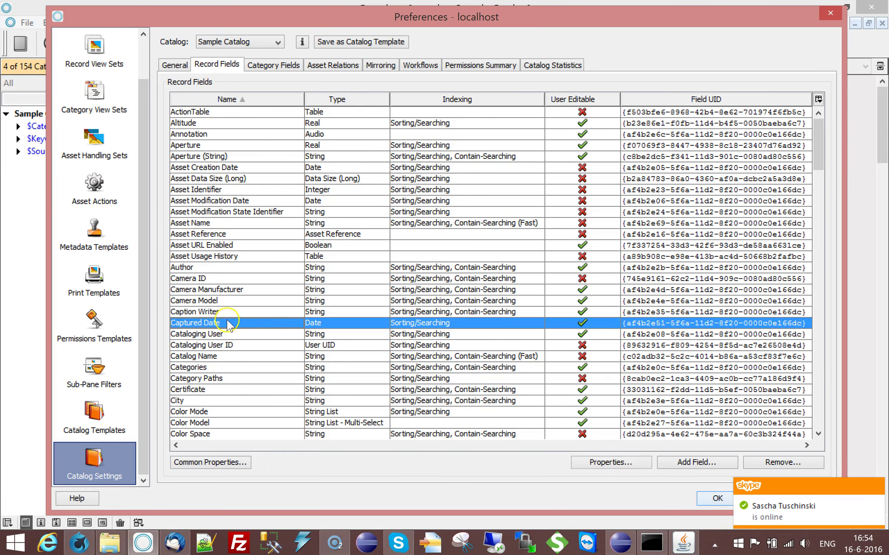
{"action": "scroll", "coordinate": [223, 326], "scroll_direction": "down", "scroll_amount": 5}
{"action": "scroll", "coordinate": [231, 324], "scroll_direction": "down", "scroll_amount": 14}
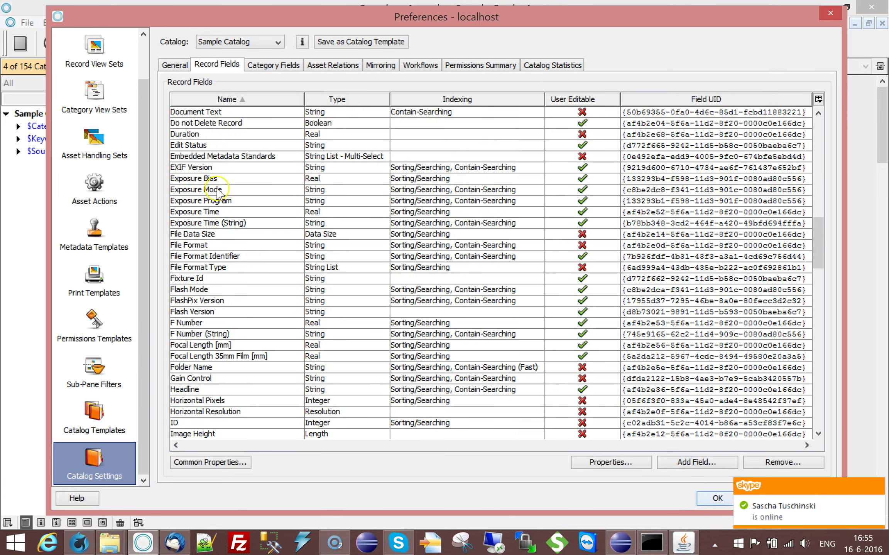
{"action": "left_click", "coordinate": [200, 345]}
{"action": "scroll", "coordinate": [216, 347], "scroll_direction": "down", "scroll_amount": 8}
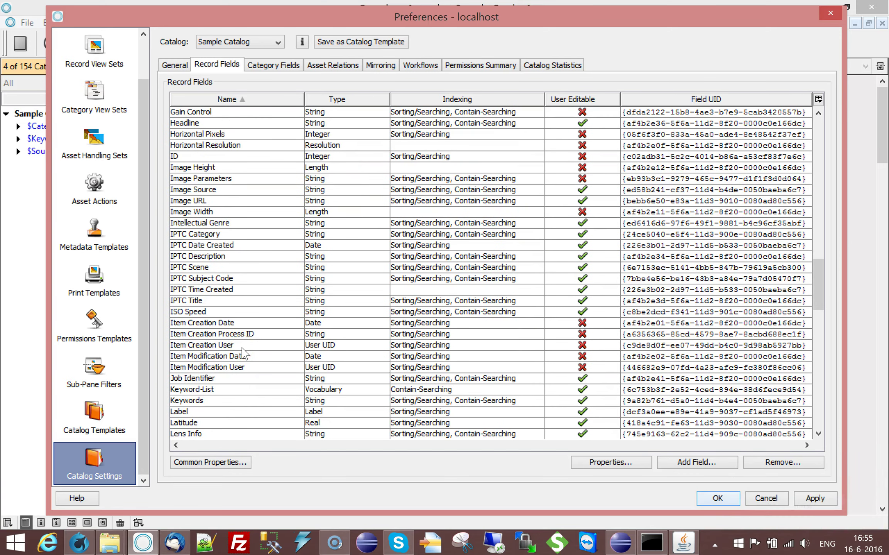
{"action": "scroll", "coordinate": [243, 353], "scroll_direction": "down", "scroll_amount": 3}
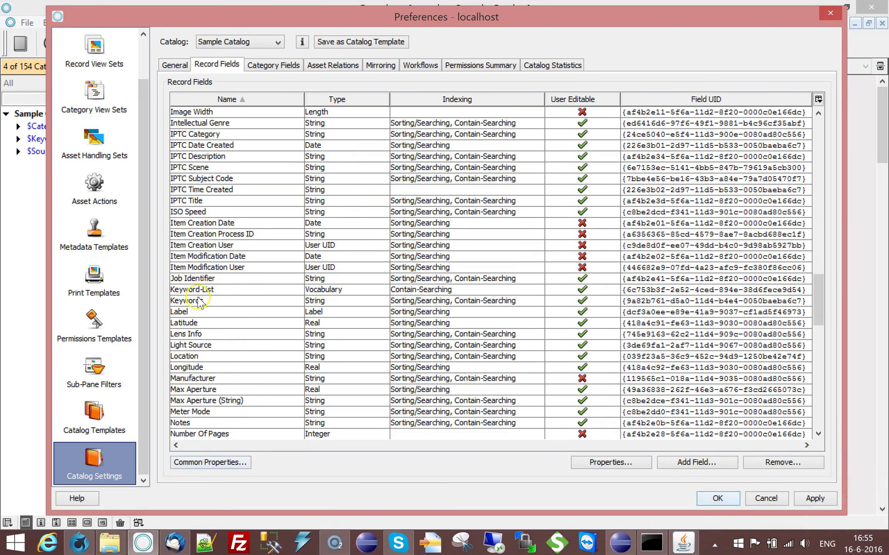
{"action": "left_click", "coordinate": [197, 290]}
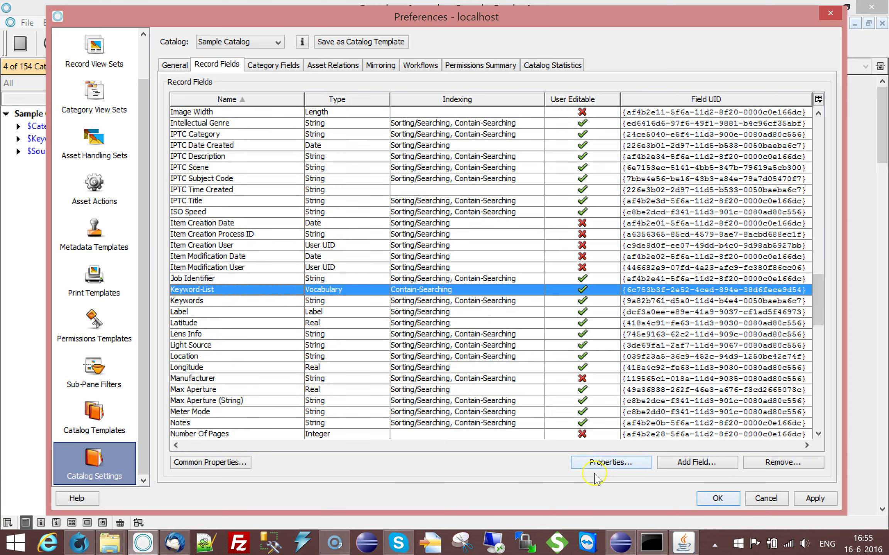
Open the Keyword-List field's Properties and review its Field Values and General settings.
{"action": "left_click", "coordinate": [625, 462]}
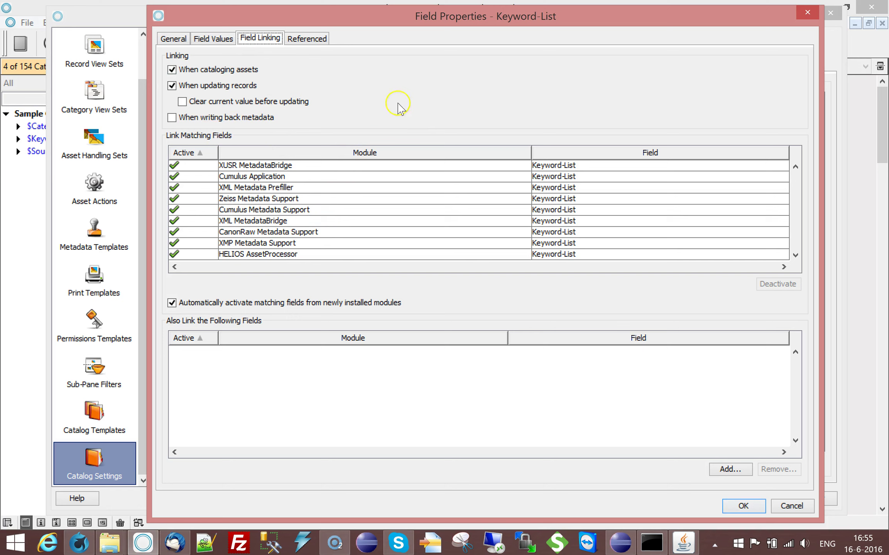
{"action": "left_click", "coordinate": [213, 38]}
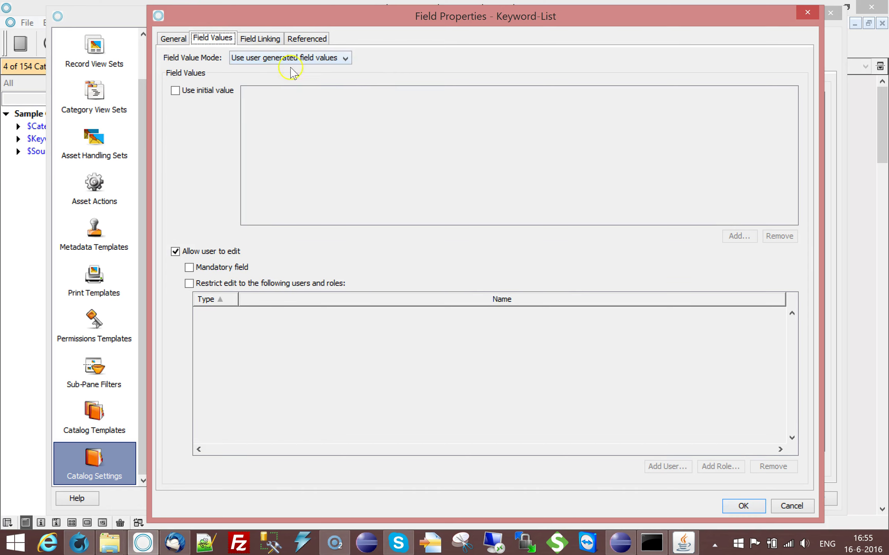
{"action": "left_click", "coordinate": [166, 38]}
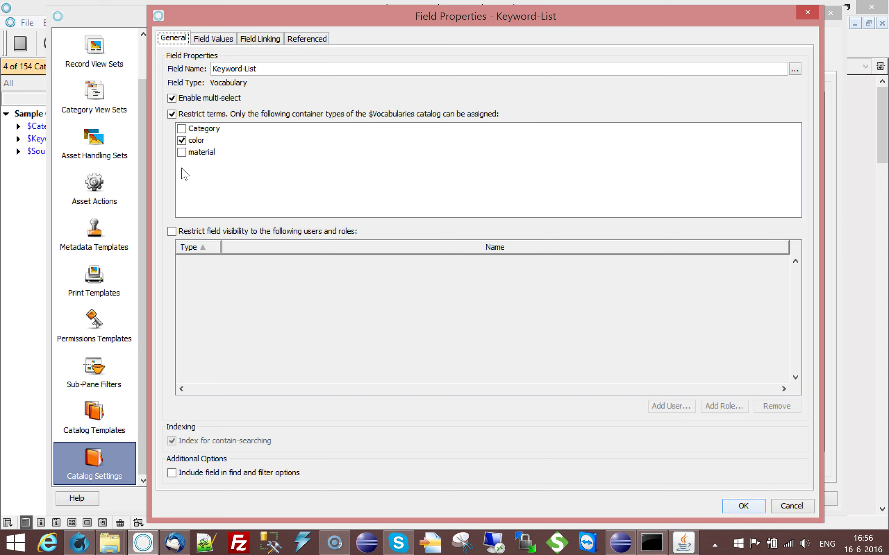
Set the Restrict terms option to the color container type and confirm the Keyword-List properties with OK.
{"action": "left_click", "coordinate": [215, 169]}
{"action": "left_click", "coordinate": [171, 115]}
{"action": "left_click", "coordinate": [737, 505]}
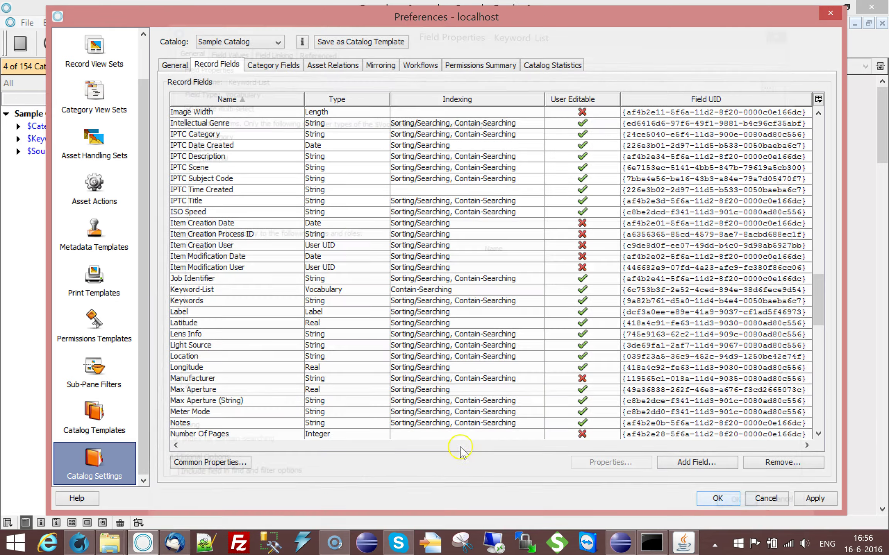
Apply the preferences and switch to the $Vocabularies catalog window.
{"action": "left_click", "coordinate": [717, 498]}
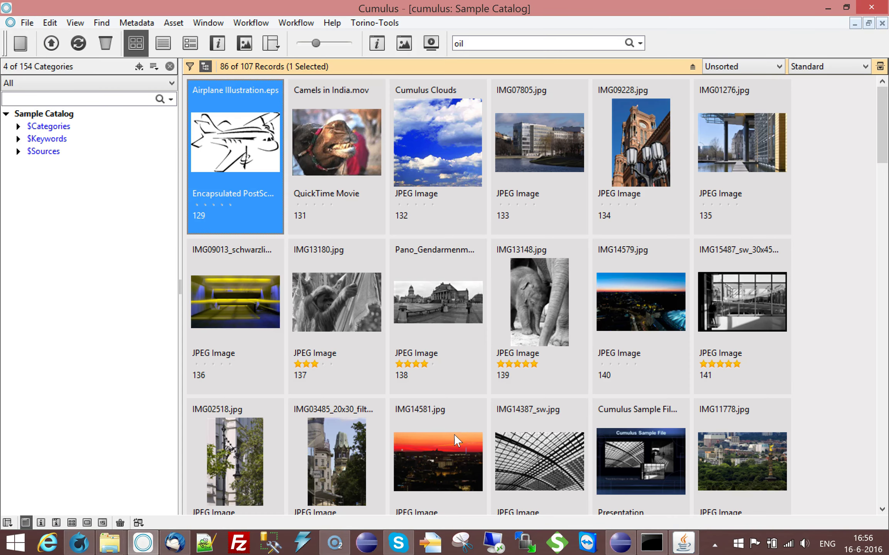
{"action": "left_click", "coordinate": [251, 23]}
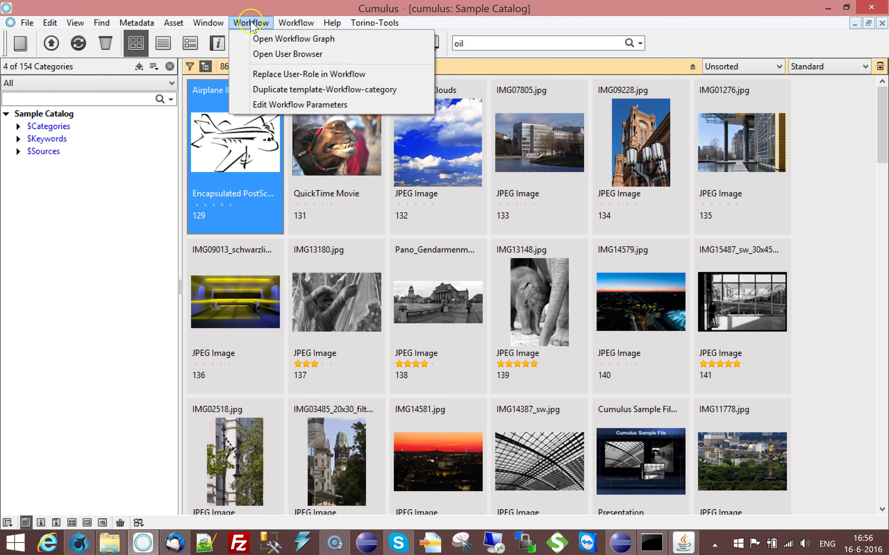
{"action": "mouse_move", "coordinate": [226, 23]}
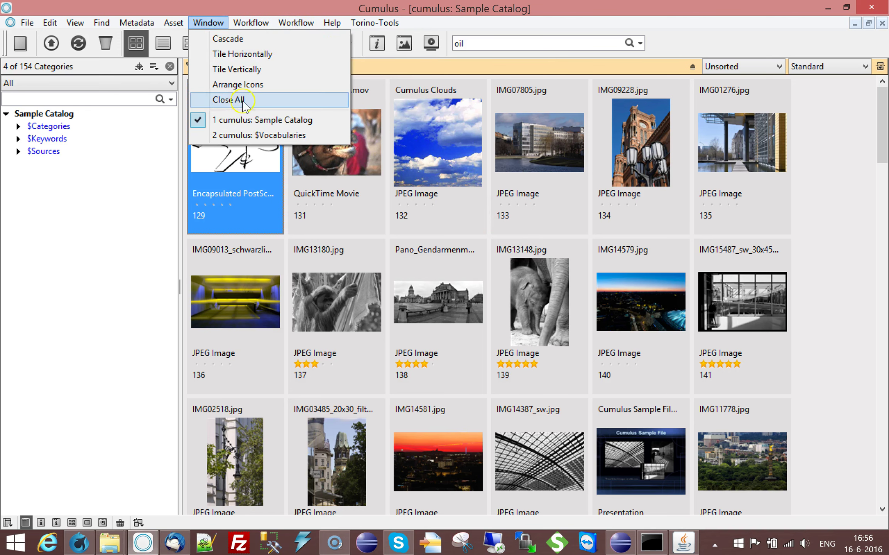
{"action": "left_click", "coordinate": [263, 135]}
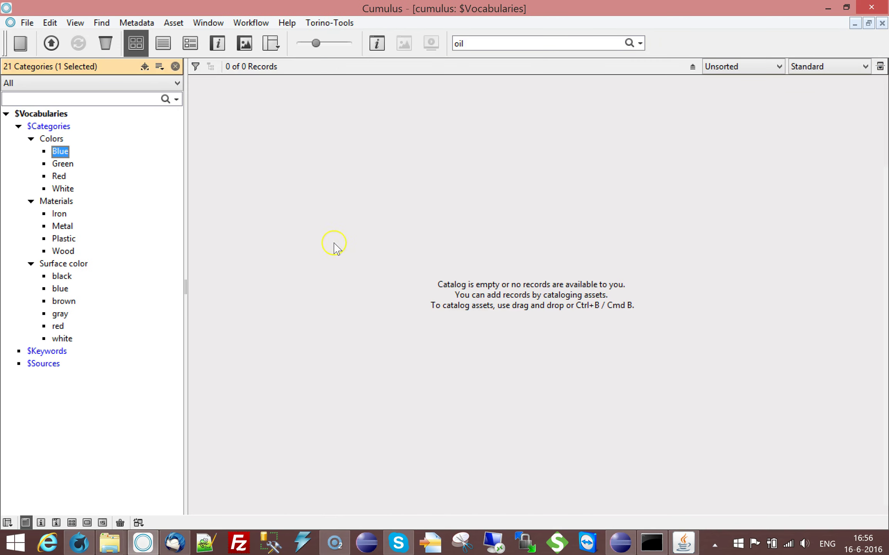
Check the Information of the Blue category under Colors, then close it.
{"action": "left_click", "coordinate": [49, 139]}
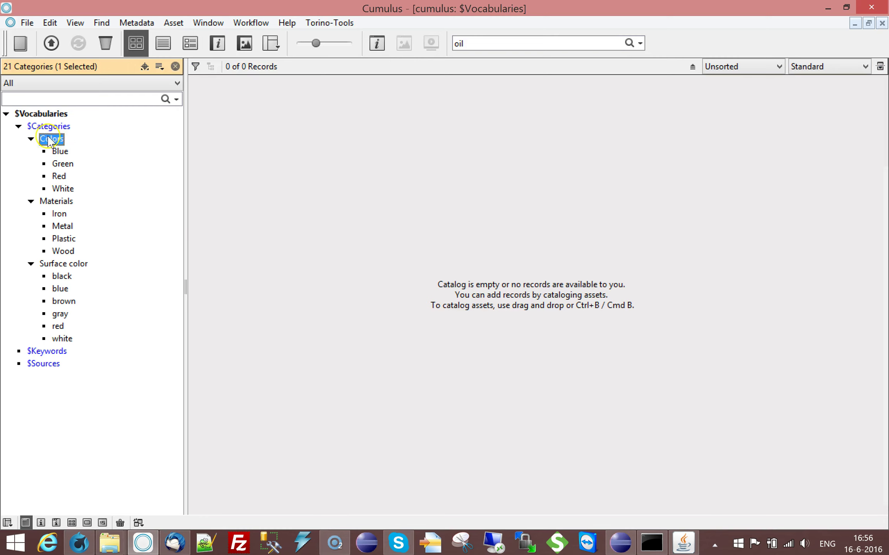
{"action": "left_click", "coordinate": [60, 152]}
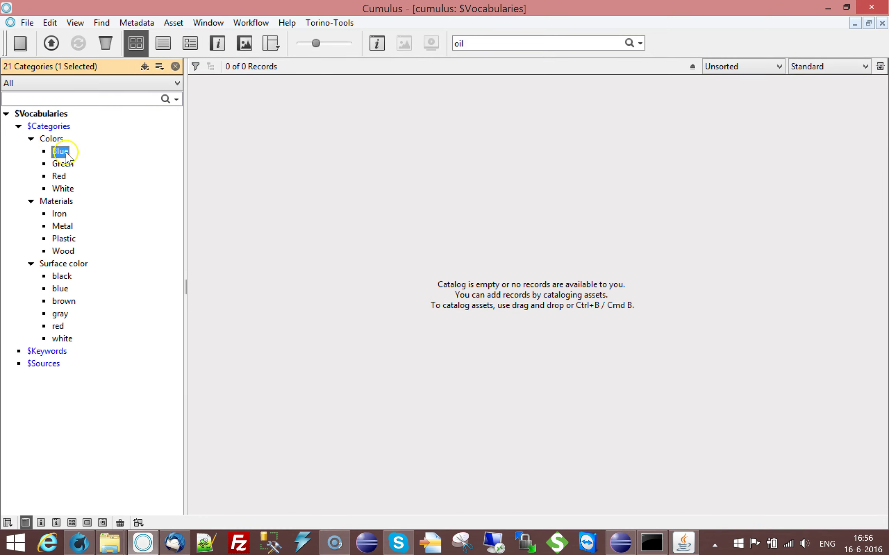
{"action": "right_click", "coordinate": [65, 155]}
{"action": "left_click", "coordinate": [88, 159]}
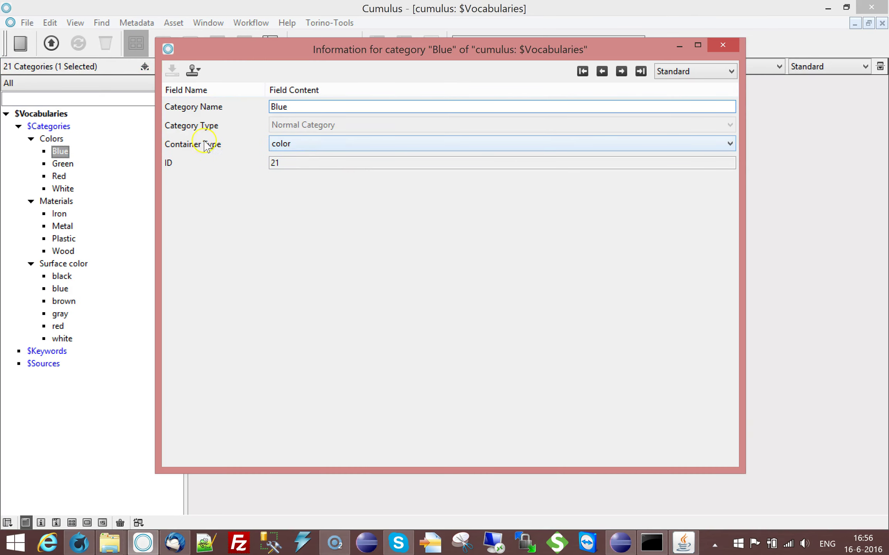
{"action": "left_click", "coordinate": [722, 44]}
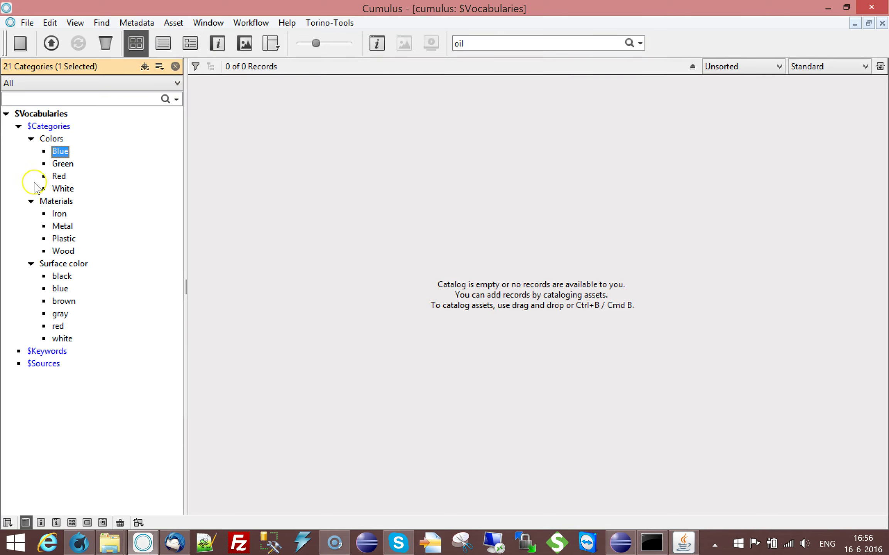